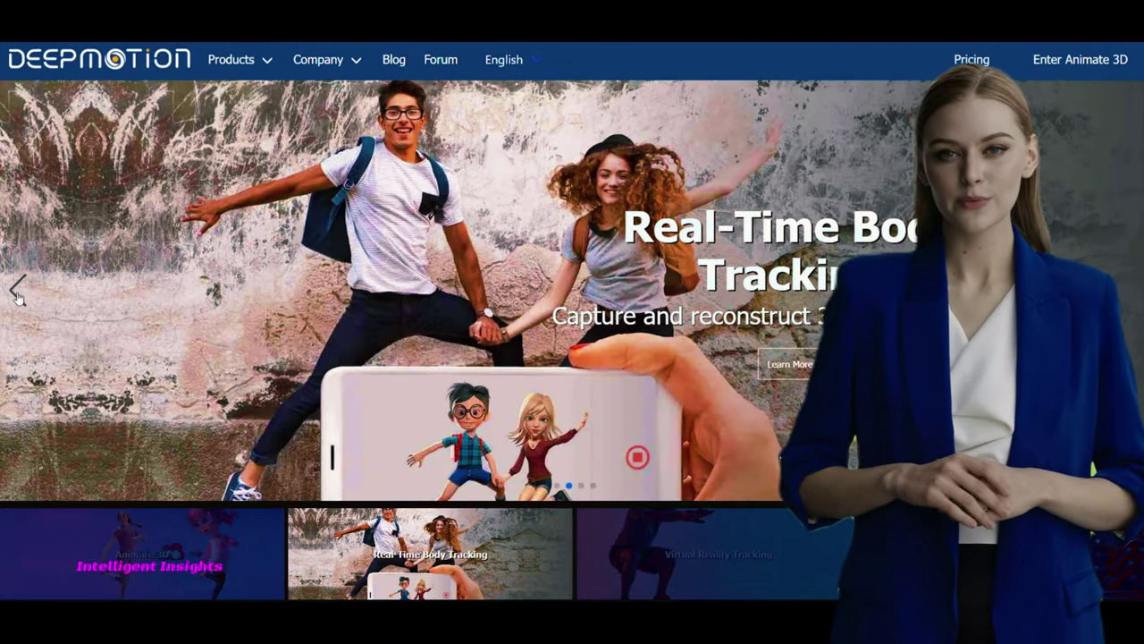
# Browse the DeepMotion homepage banner slides to the Animate 3D product offering
pyautogui.click(568, 486)
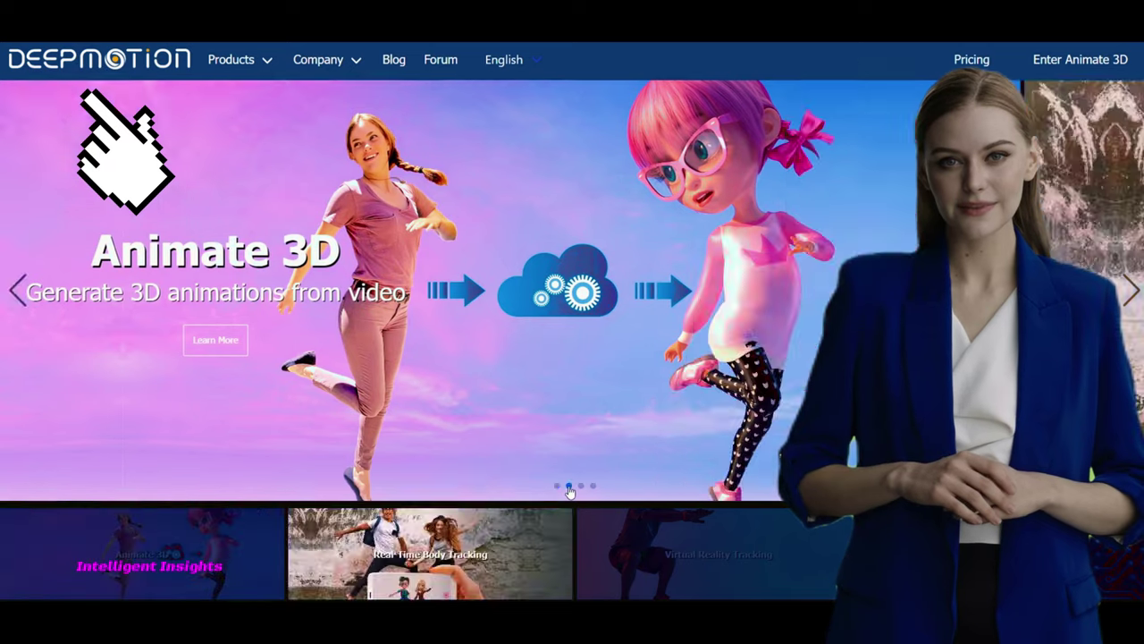
pyautogui.click(557, 486)
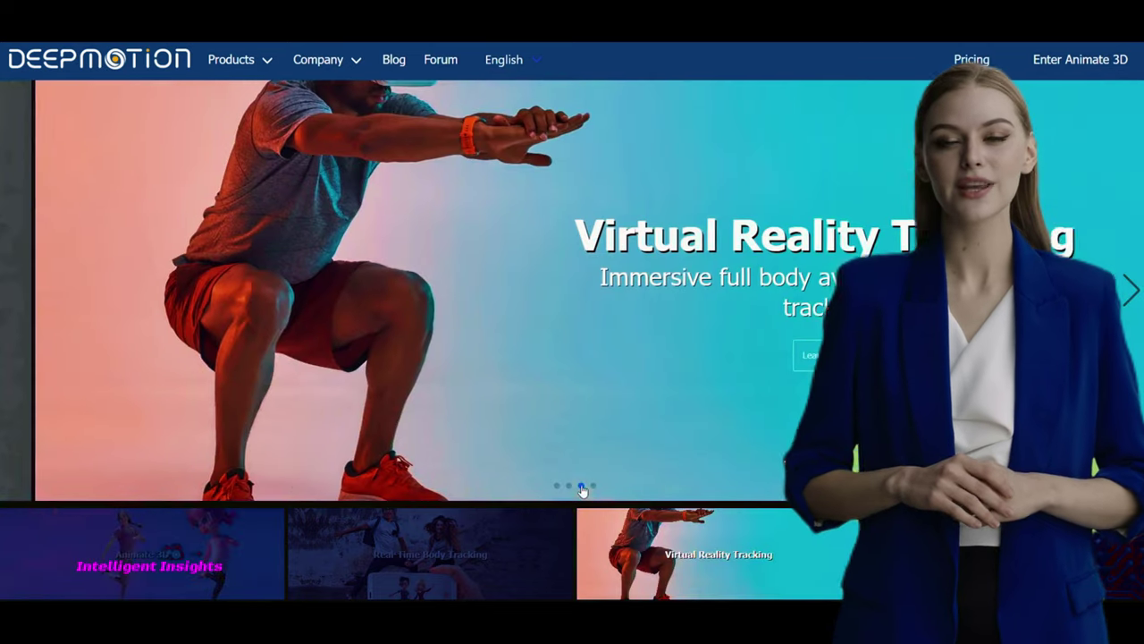
pyautogui.click(18, 290)
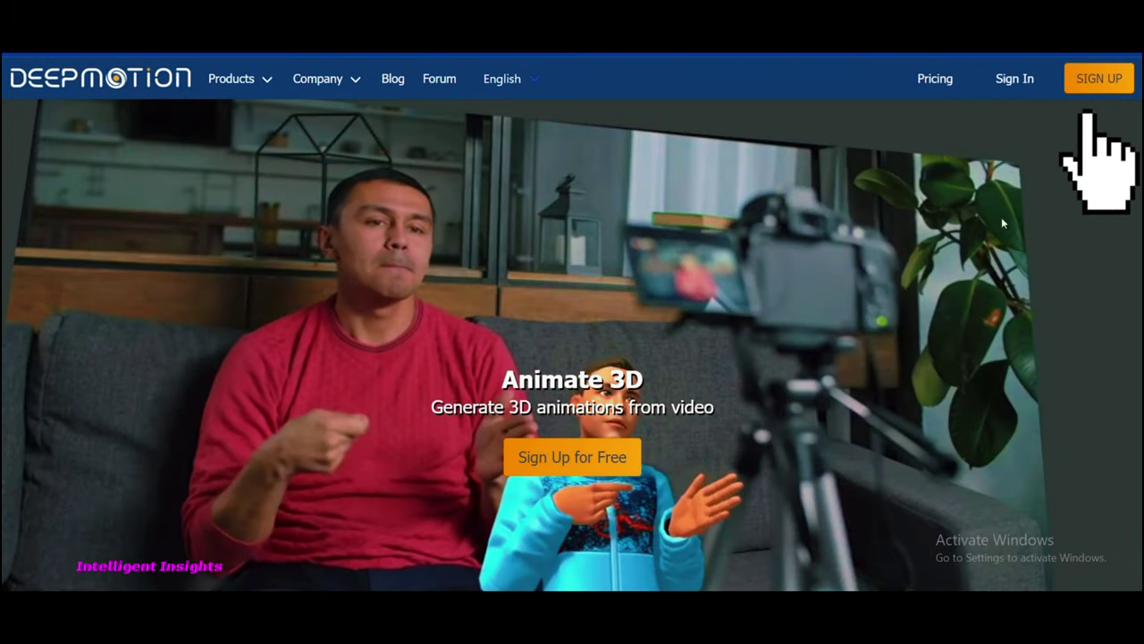
# Fill in the free sign-up form, pick where you heard about DeepMotion, and submit it
pyautogui.click(1086, 86)
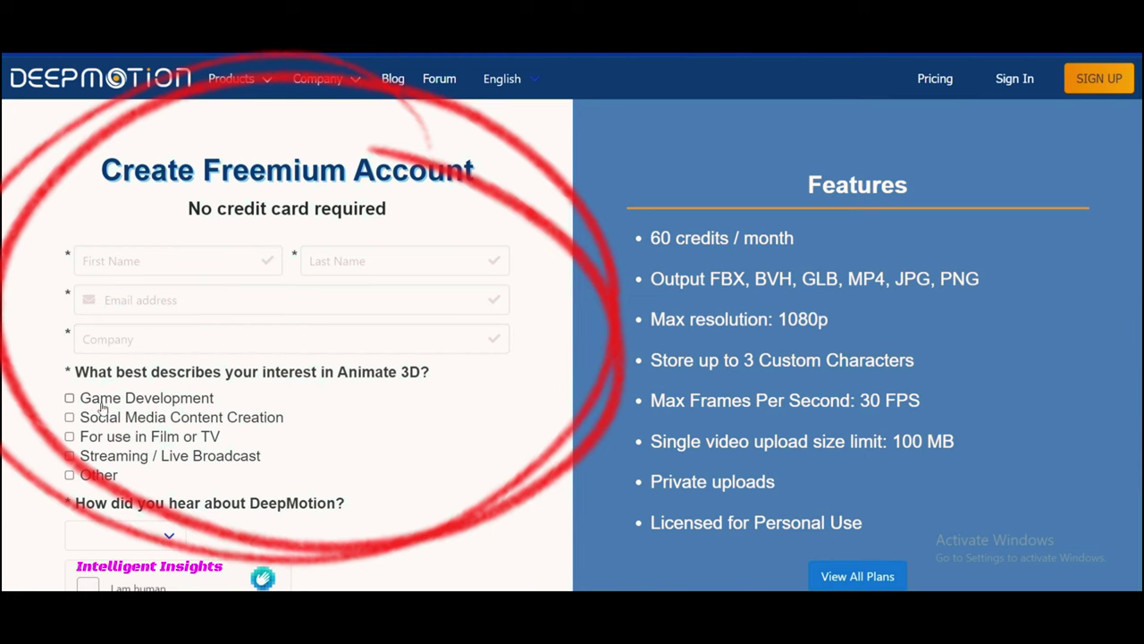
pyautogui.scroll(-2, 169, 468)
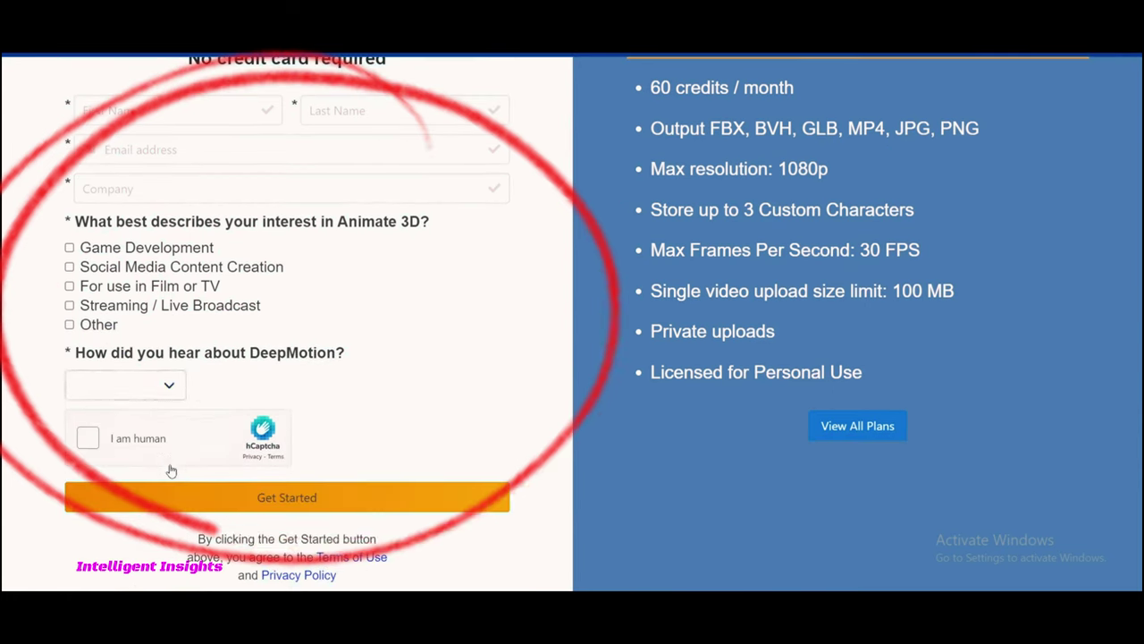
pyautogui.click(170, 390)
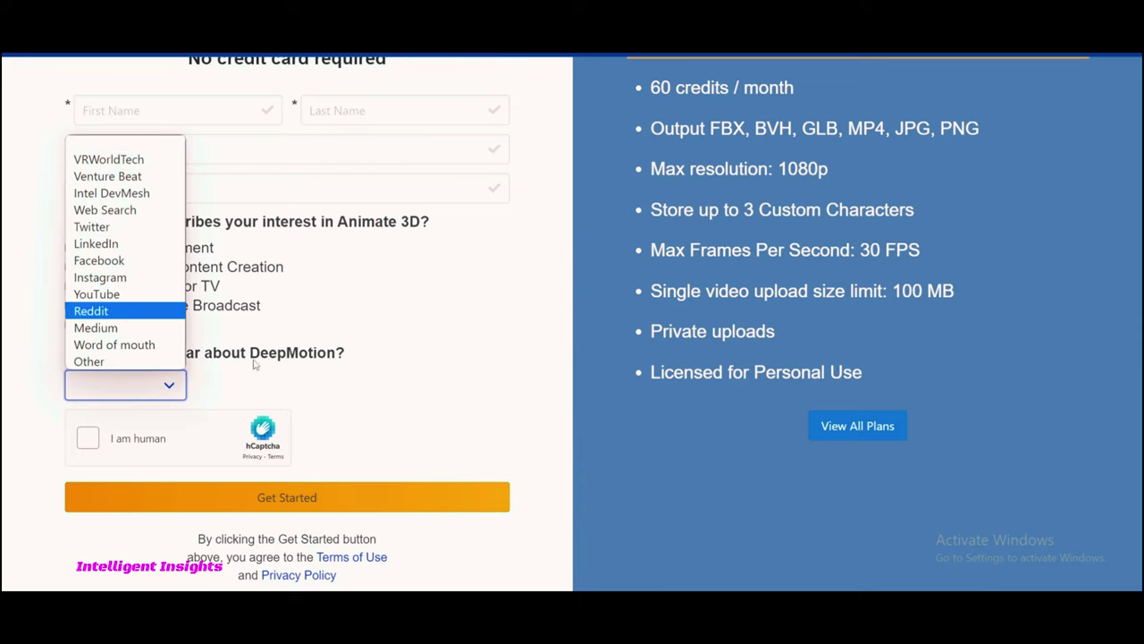
pyautogui.click(414, 355)
# Open the Animate 3D tool from the account dashboard
pyautogui.scroll(-2, 211, 457)
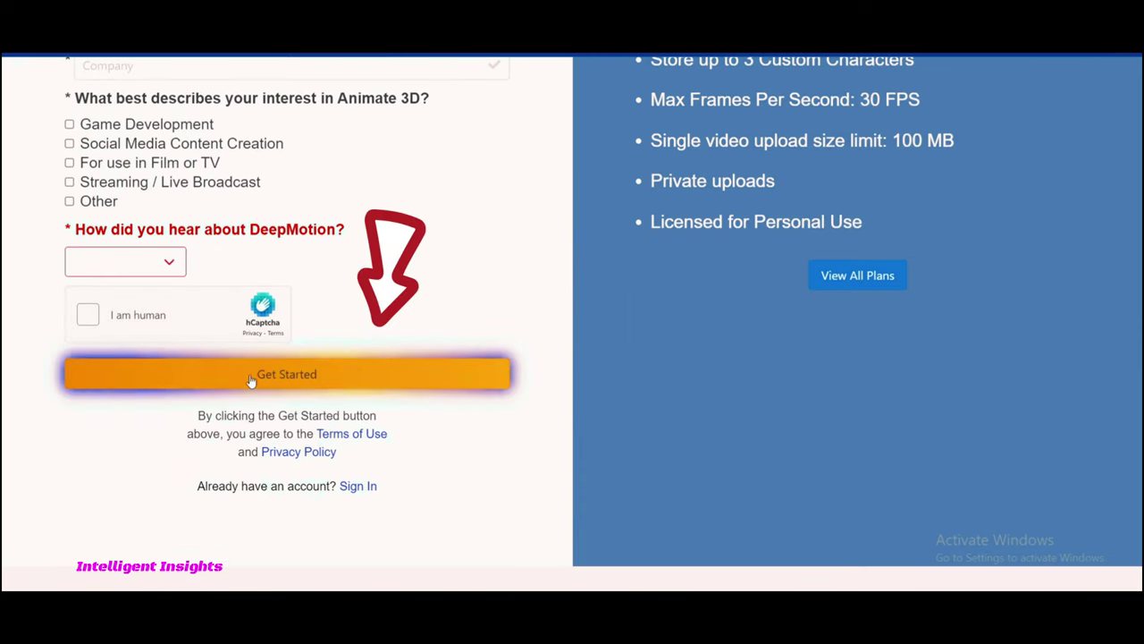
pyautogui.scroll(1, 600, 396)
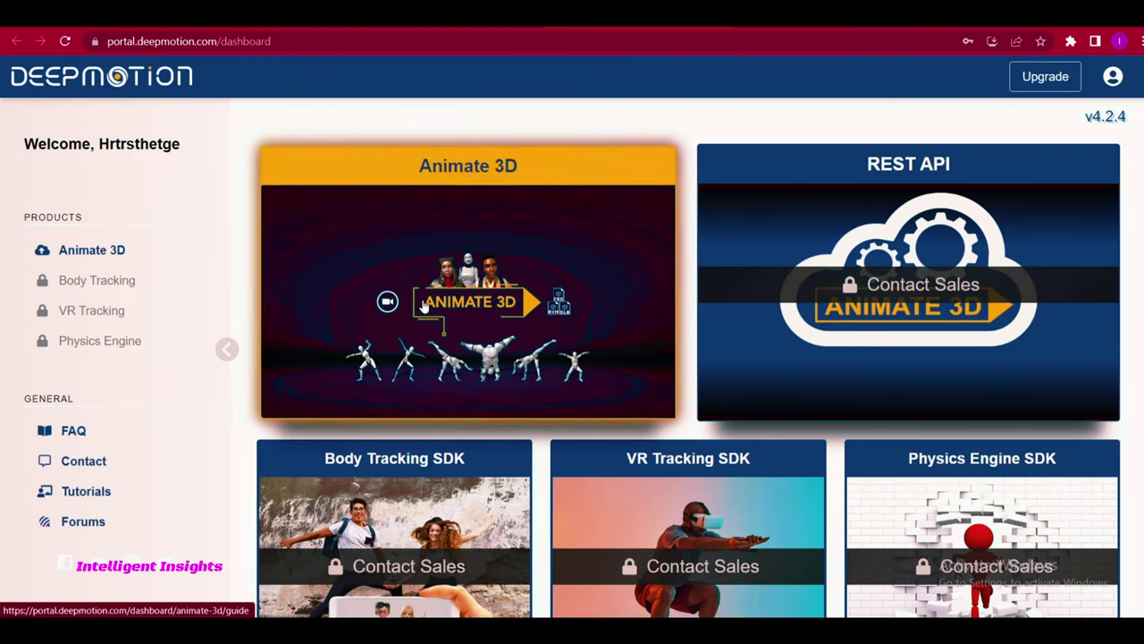
pyautogui.click(451, 317)
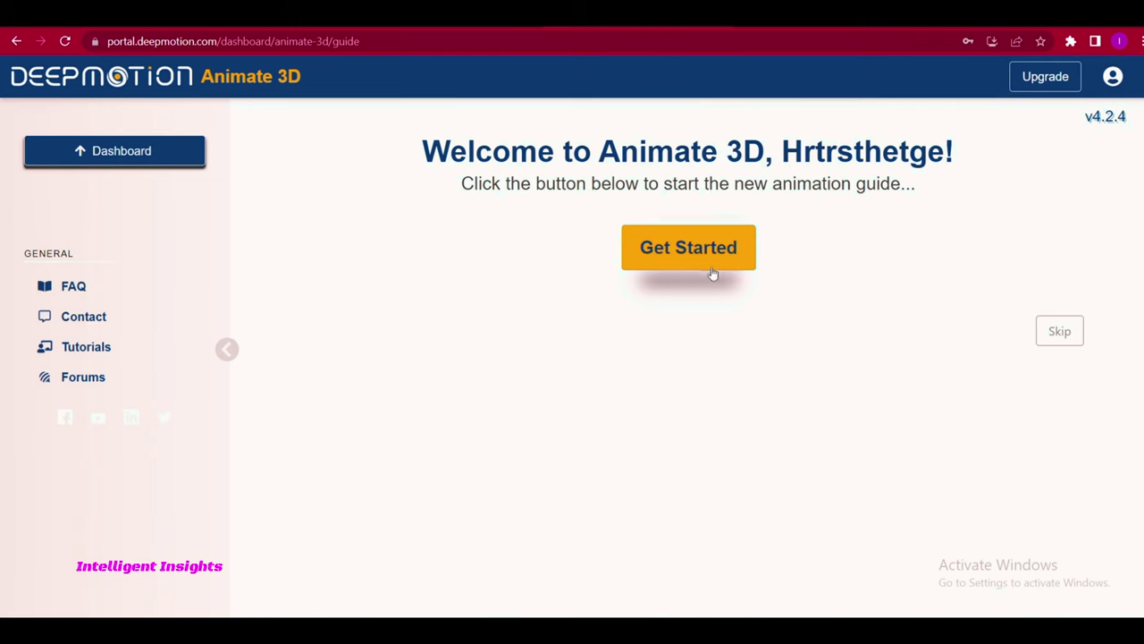
# Skip the new animation guide and go to the custom 3D Models page
pyautogui.click(1064, 333)
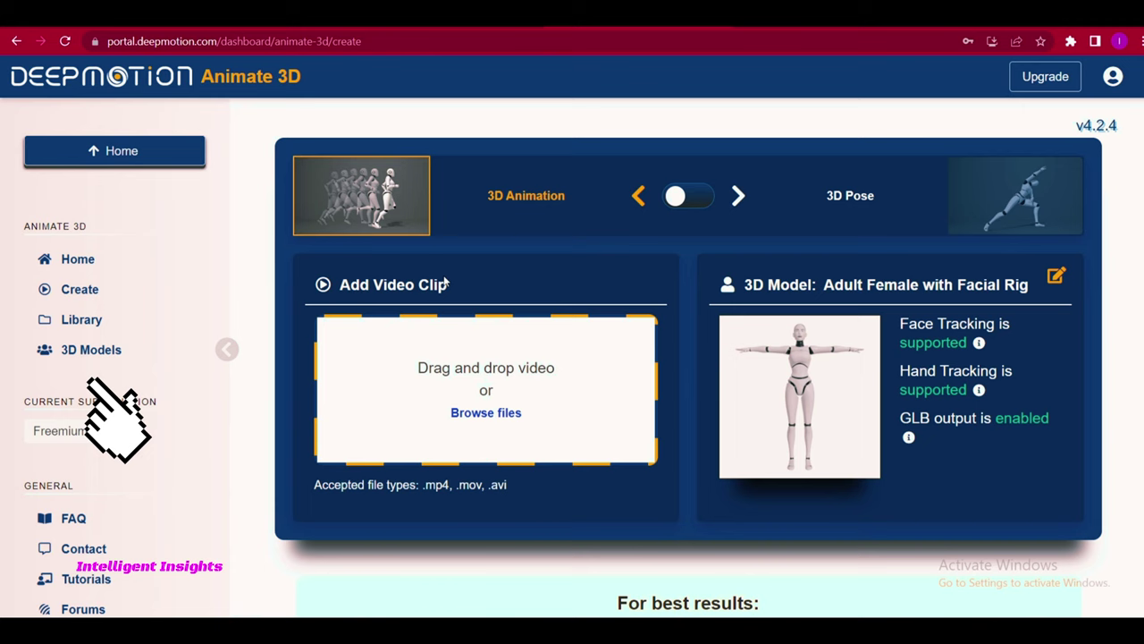
pyautogui.click(99, 350)
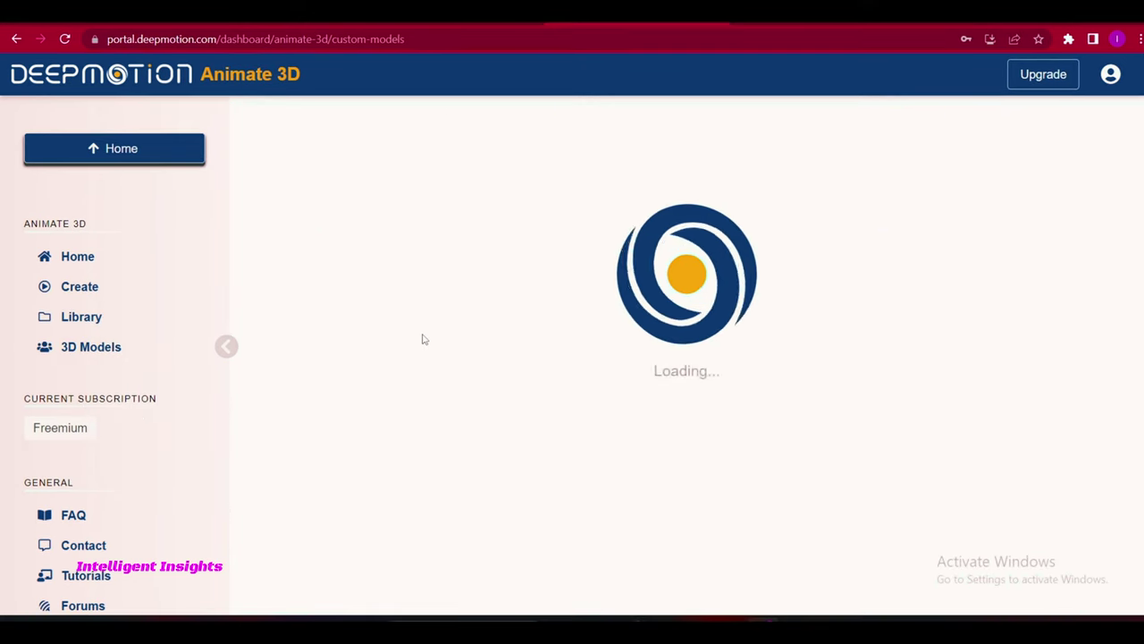
pyautogui.scroll(-3, 538, 342)
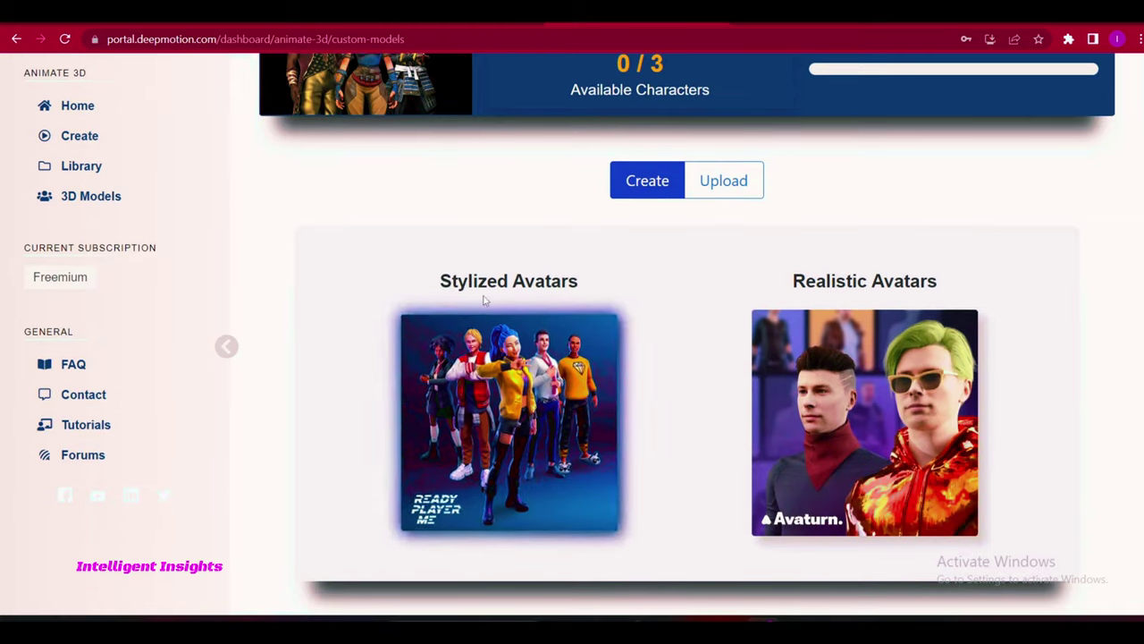
# Start a new stylized avatar in the character editor
pyautogui.click(528, 392)
pyautogui.scroll(-4, 536, 389)
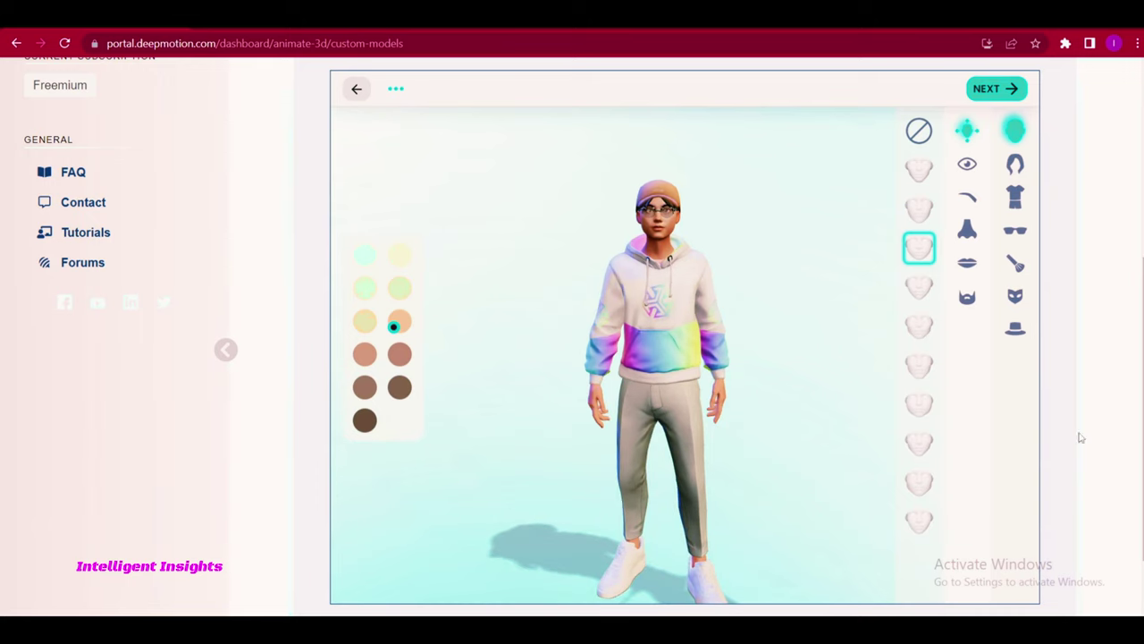
pyautogui.scroll(4, 1080, 436)
pyautogui.scroll(-4, 635, 365)
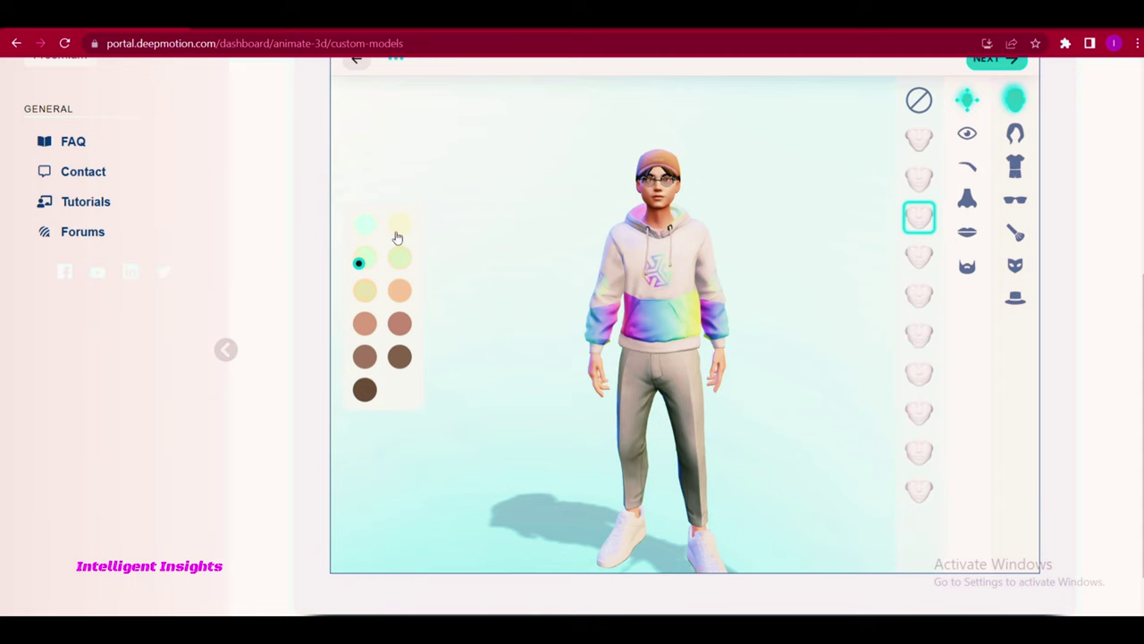
# Go through the nose, lips, beard, outfit, accessories, glasses, mask and hat options
pyautogui.click(968, 202)
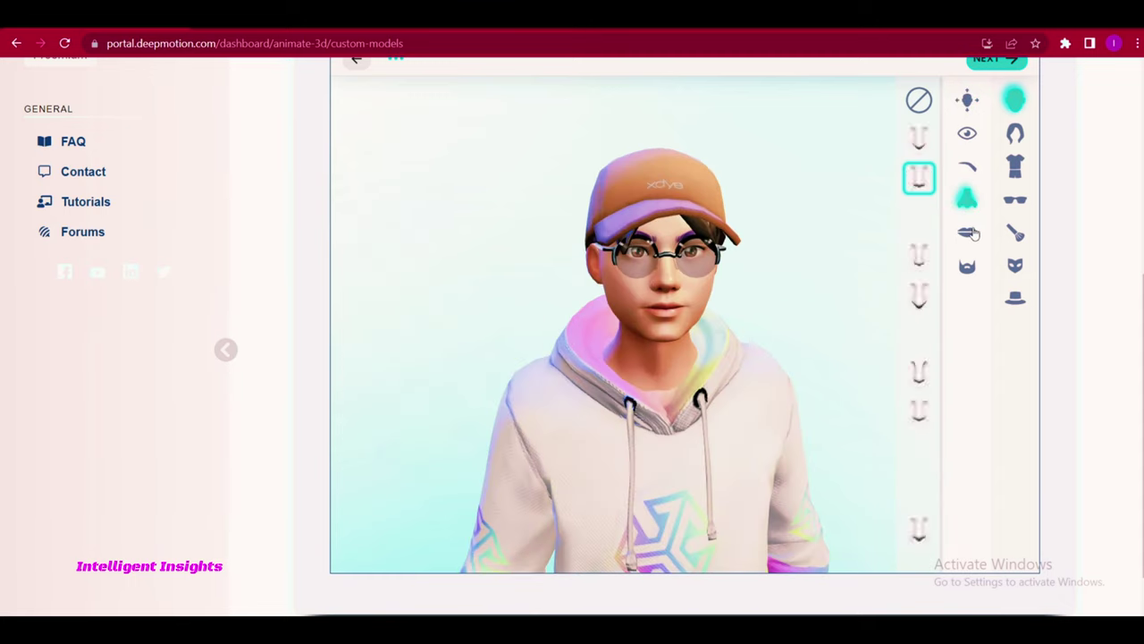
pyautogui.click(967, 232)
pyautogui.click(966, 266)
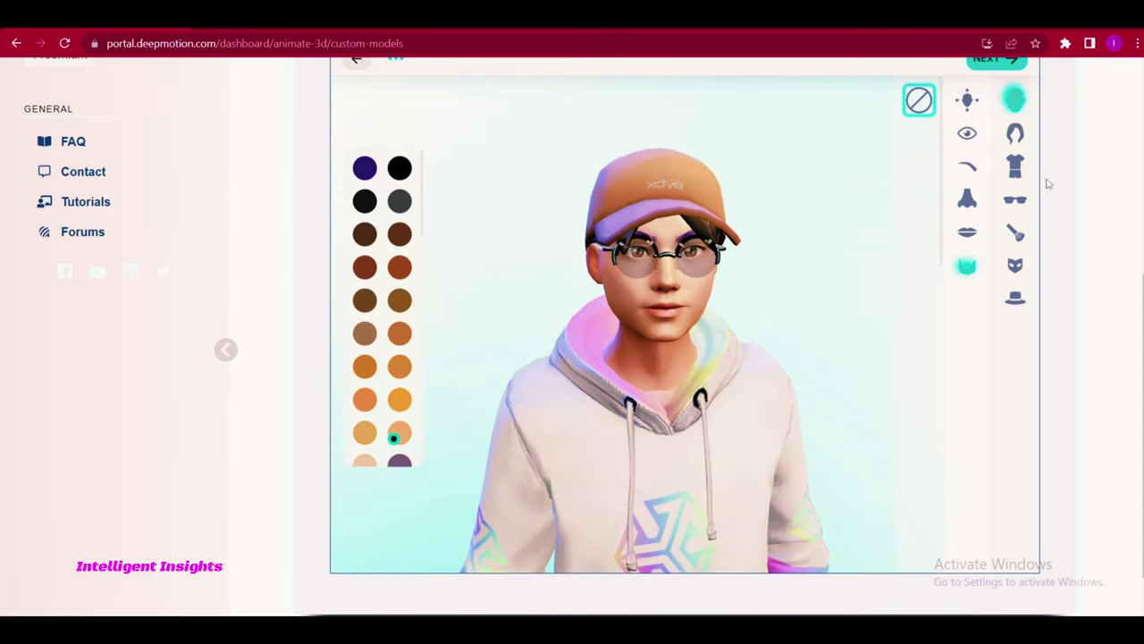
pyautogui.click(1015, 165)
pyautogui.click(1016, 232)
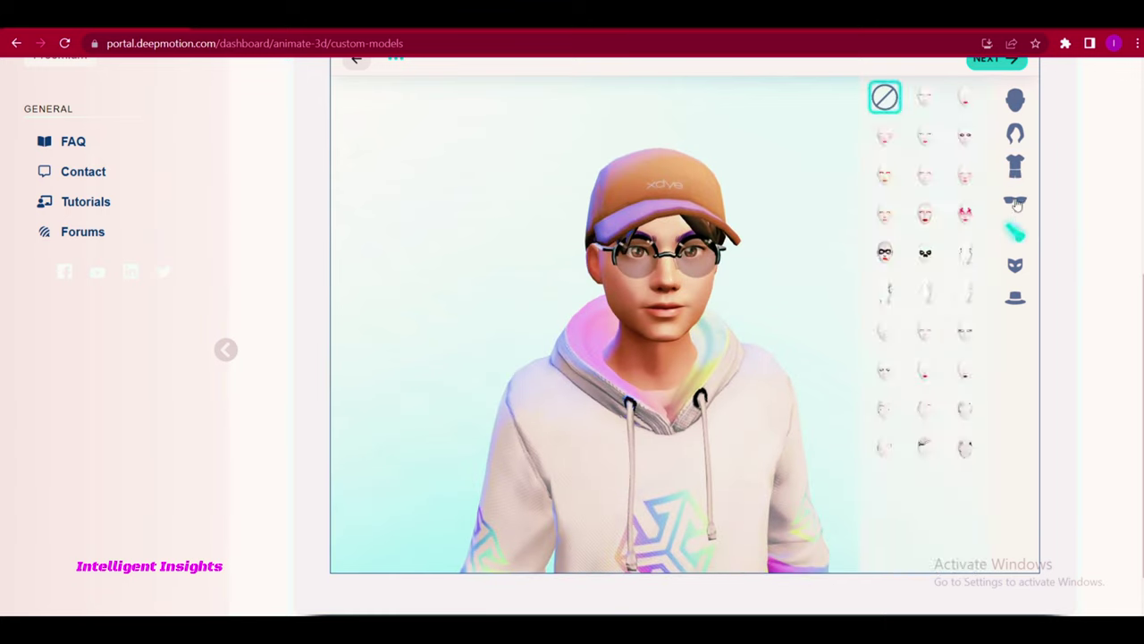
pyautogui.click(1015, 199)
pyautogui.click(1016, 266)
pyautogui.click(1015, 298)
# Submit the avatar with cap, round glasses and hoodie for preparation
pyautogui.scroll(2, 1100, 328)
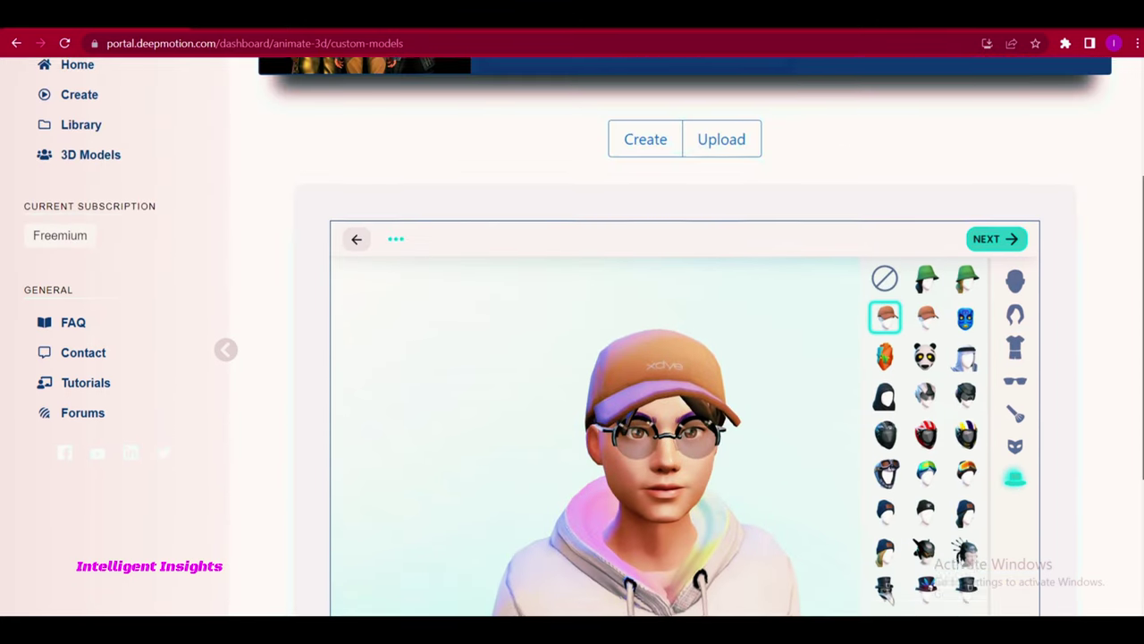
pyautogui.scroll(-2, 1099, 328)
pyautogui.scroll(3, 991, 208)
pyautogui.click(994, 179)
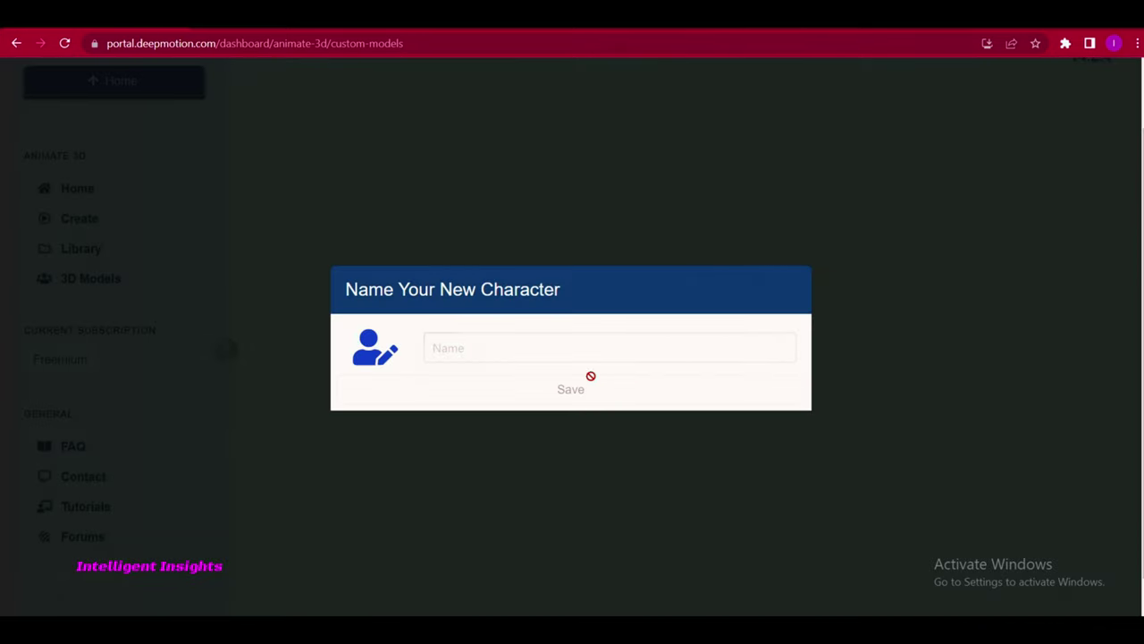
# Name the new character ABC, save it, and check it on the 3D Models page
pyautogui.write('ABC')
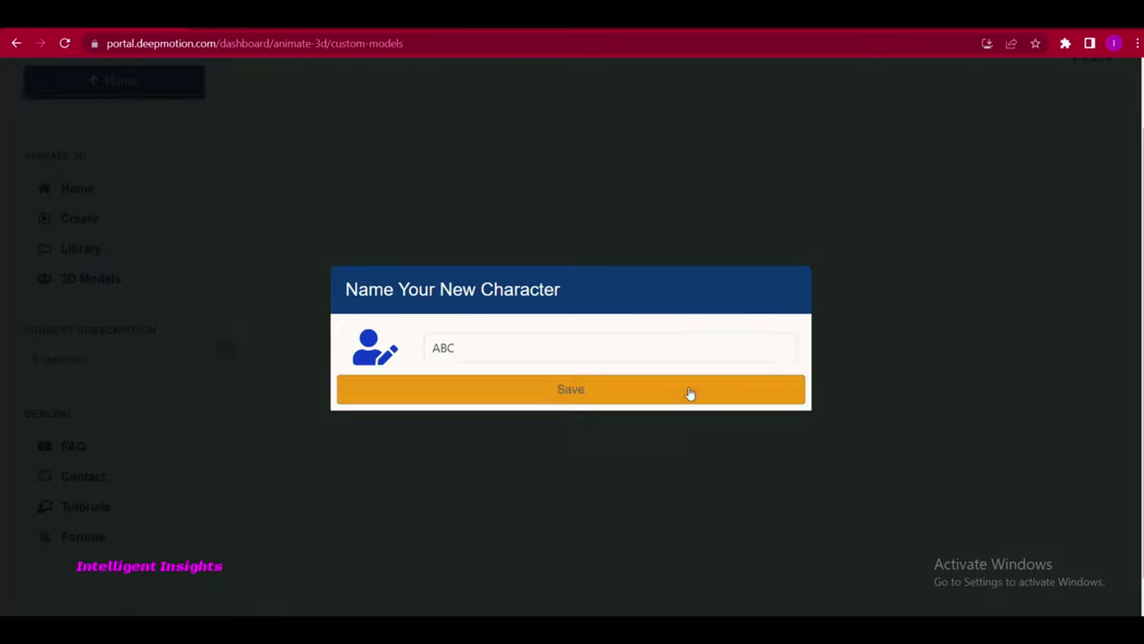
pyautogui.click(689, 395)
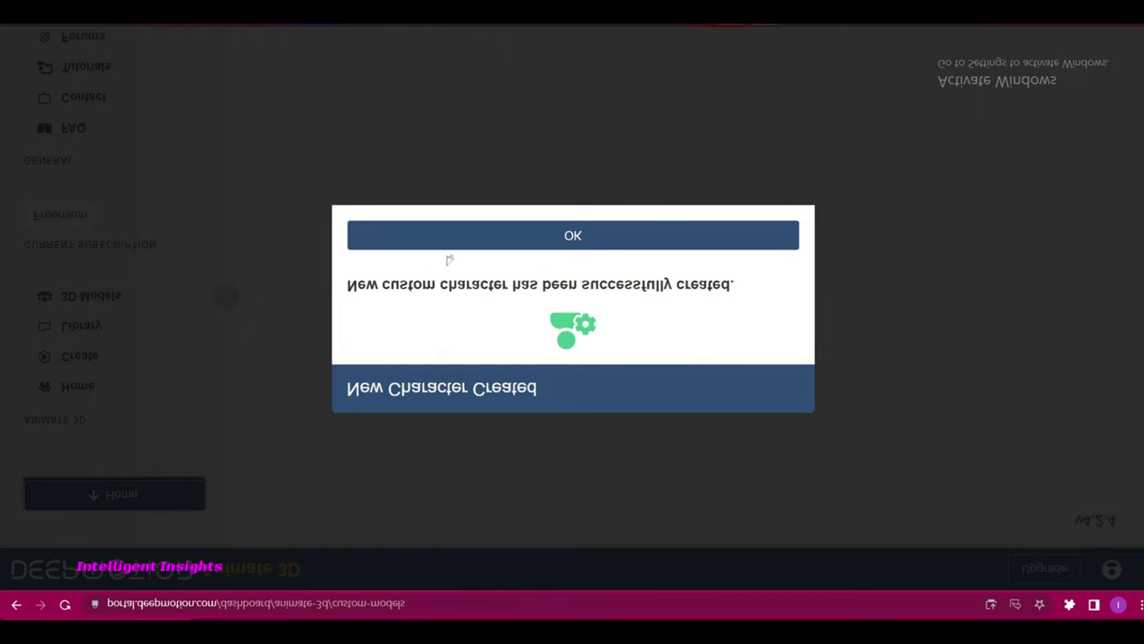
pyautogui.click(571, 225)
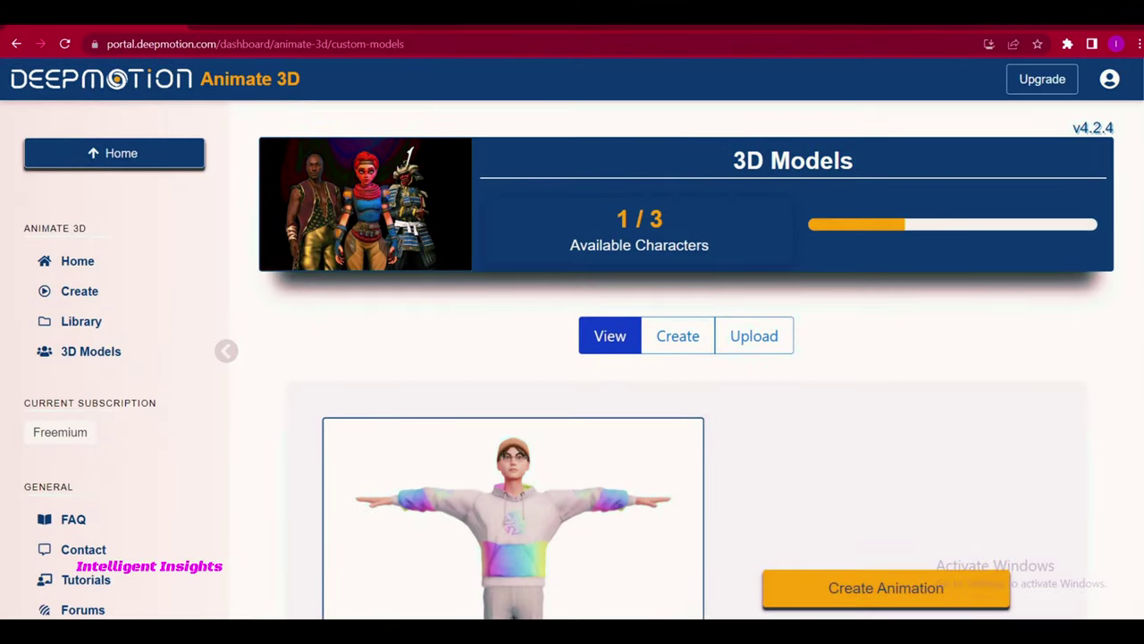
pyautogui.scroll(-4, 572, 340)
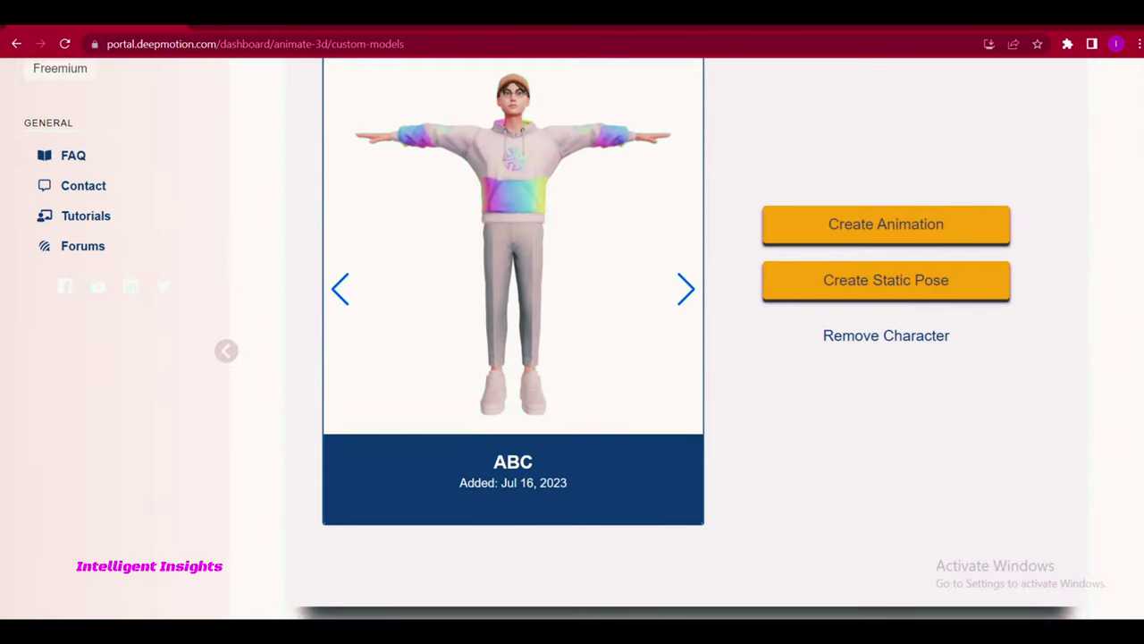
pyautogui.scroll(1, 572, 340)
pyautogui.scroll(3, 572, 340)
pyautogui.scroll(-3, 572, 340)
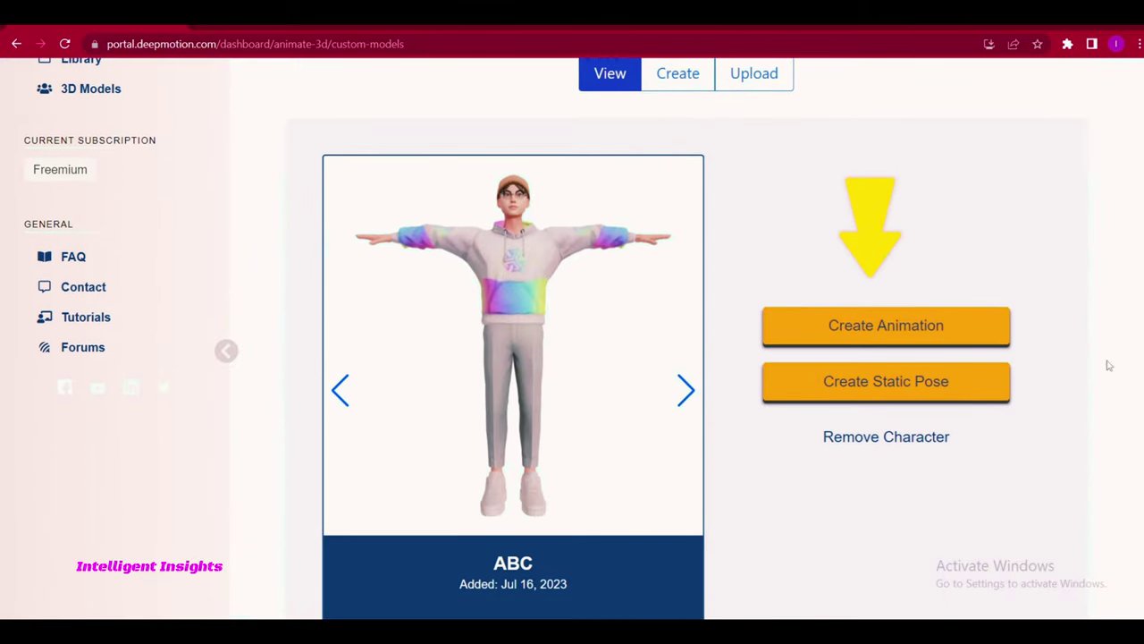
# Start a new animation with the ABC character and upload the video clip
pyautogui.click(897, 332)
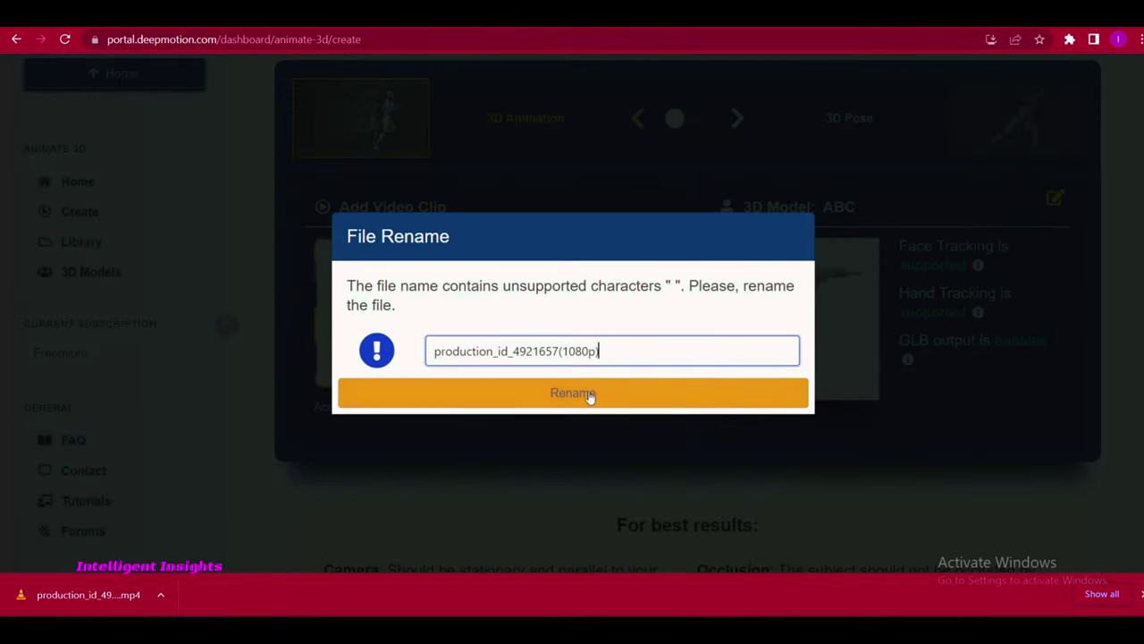
pyautogui.click(590, 398)
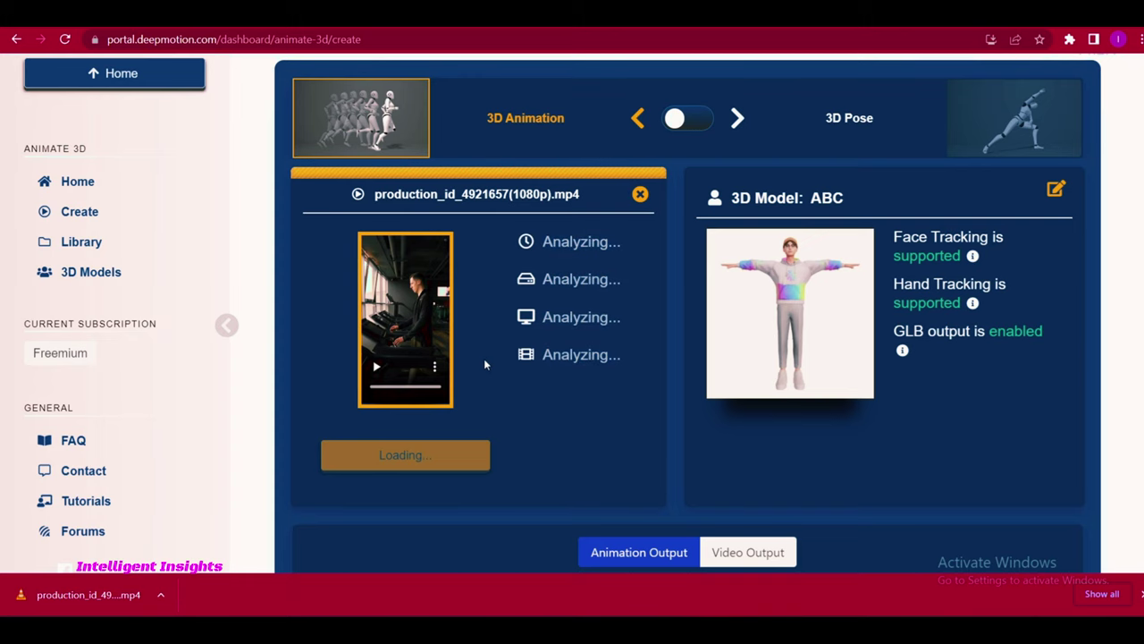
pyautogui.scroll(-2, 484, 358)
pyautogui.scroll(-1, 483, 364)
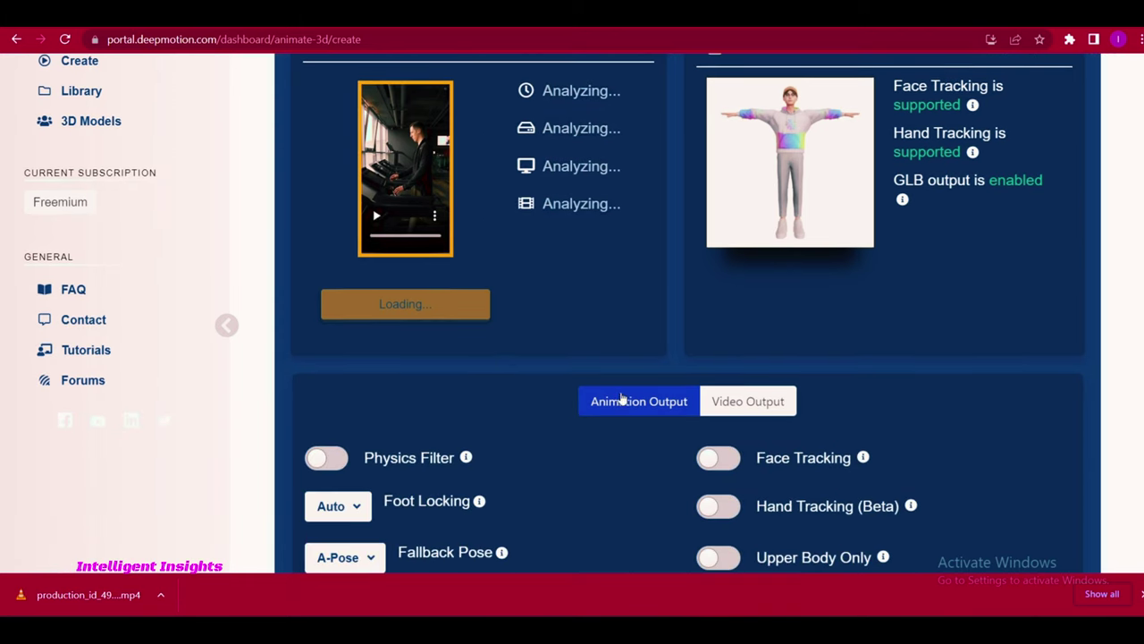
# Enable MP4 output with a solid green background and Cinematic camera mode
pyautogui.click(750, 402)
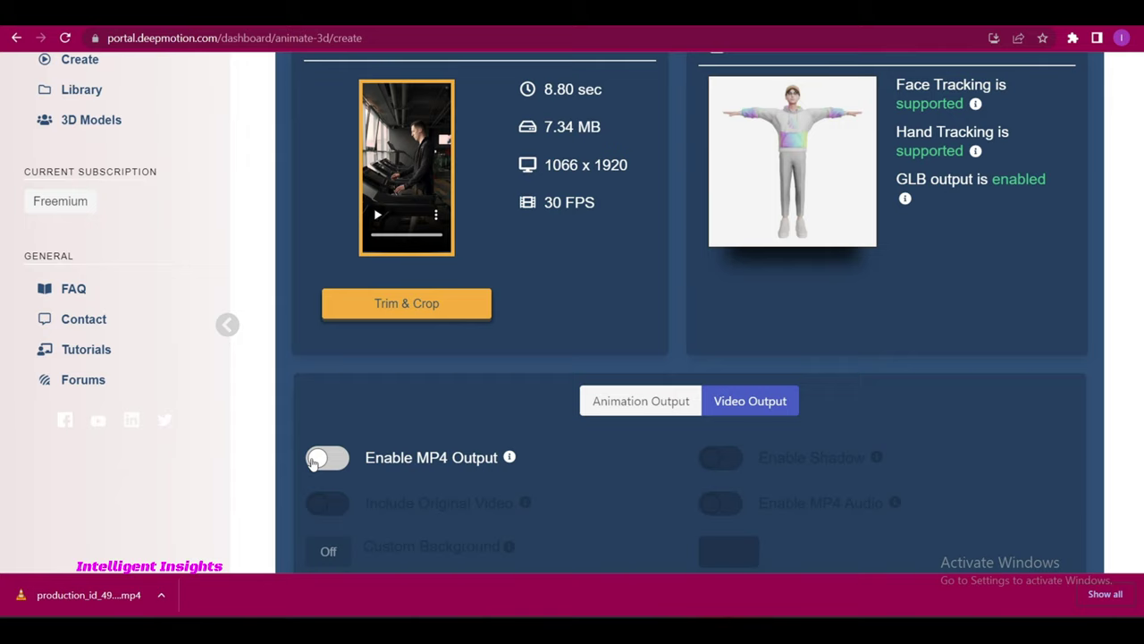
pyautogui.click(315, 458)
pyautogui.scroll(-2, 358, 473)
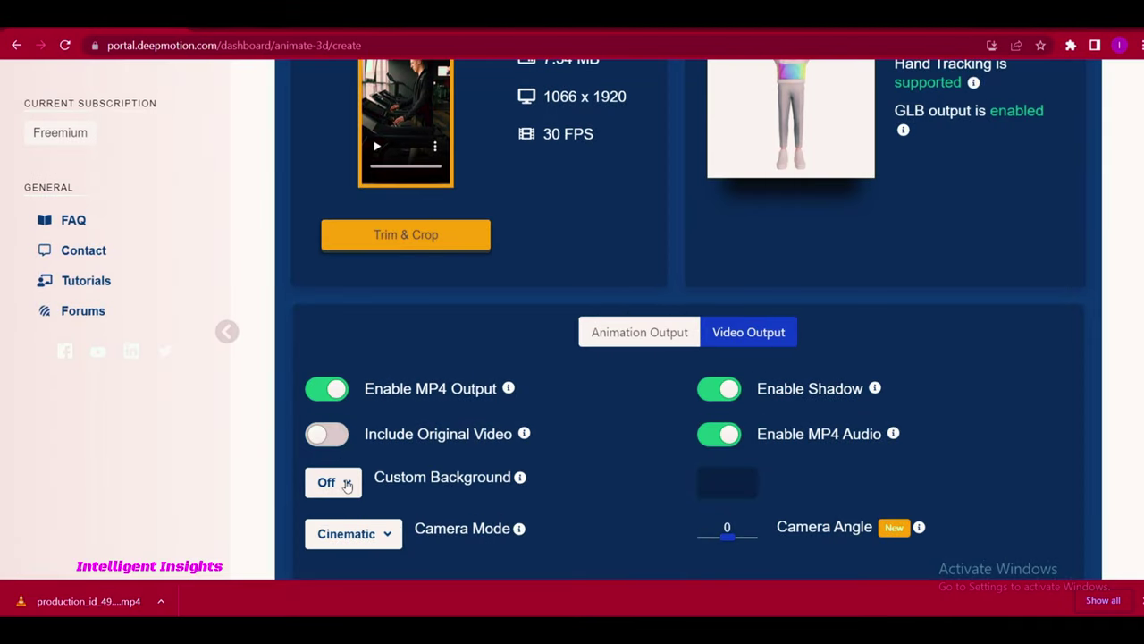
pyautogui.click(347, 484)
pyautogui.scroll(-2, 358, 514)
pyautogui.click(350, 475)
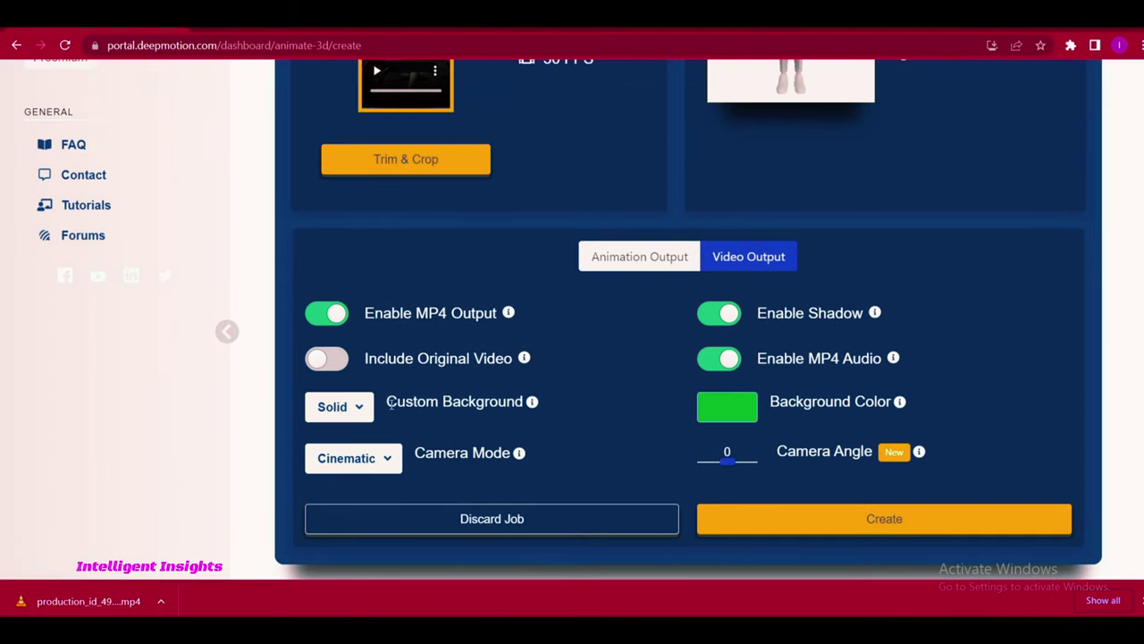
pyautogui.click(384, 460)
pyautogui.click(365, 495)
# Review the settings and start the animation job
pyautogui.click(880, 520)
pyautogui.scroll(-3, 738, 383)
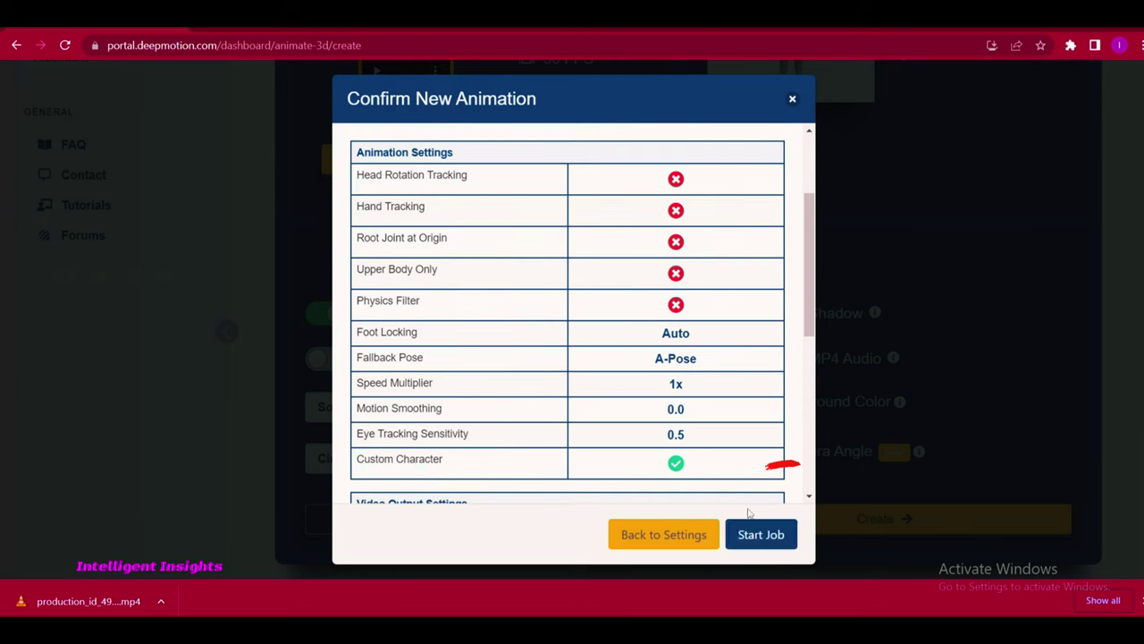
pyautogui.click(761, 533)
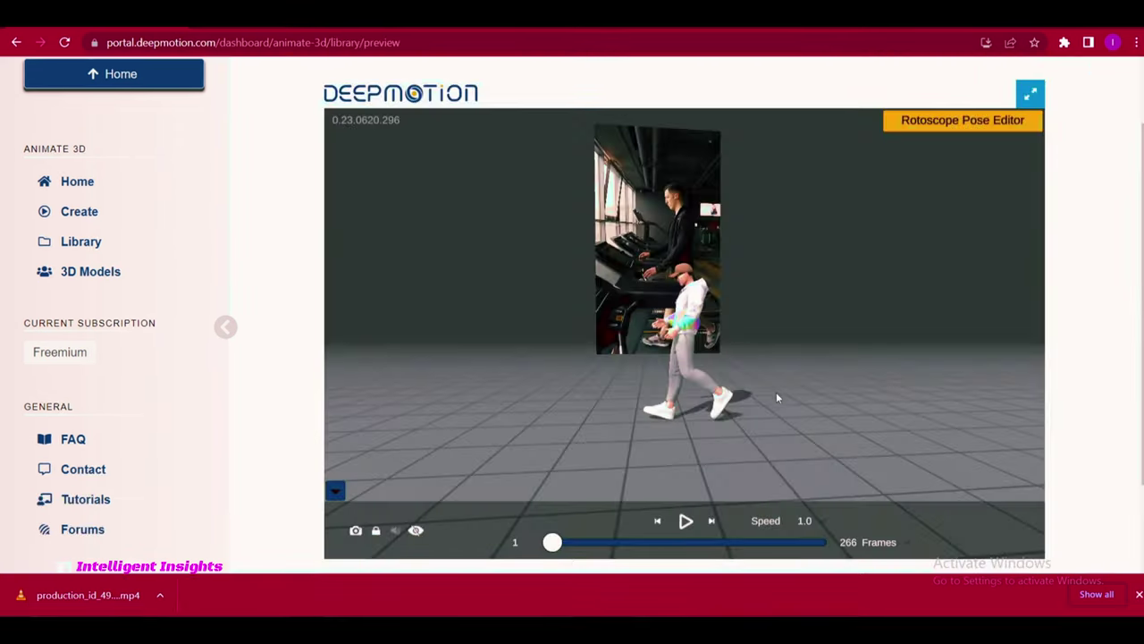
pyautogui.click(686, 520)
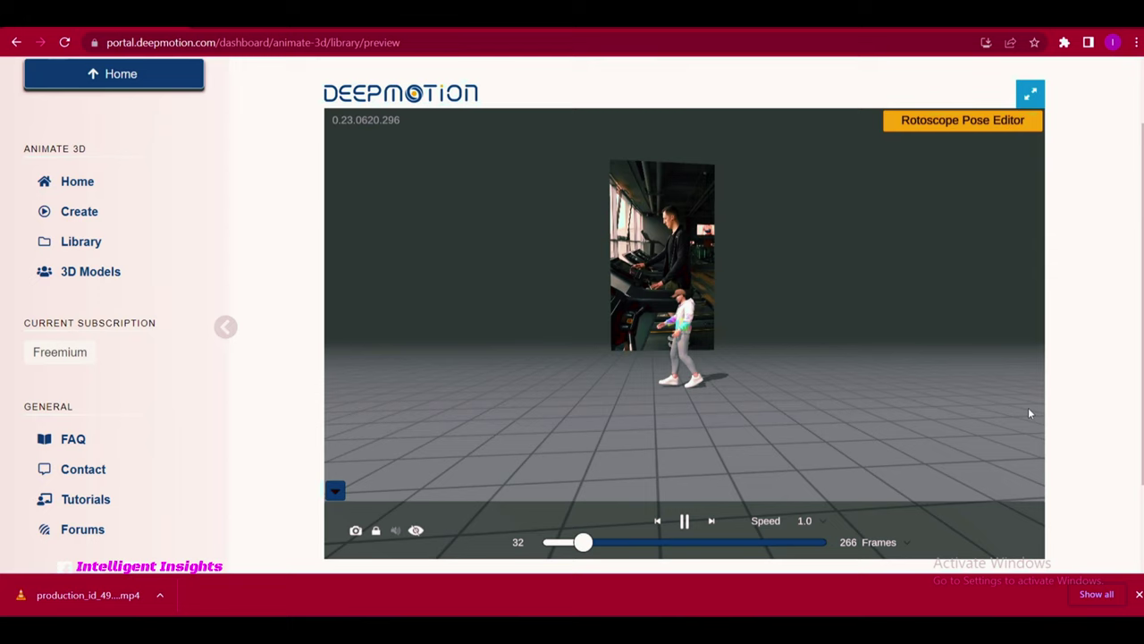
pyautogui.scroll(-1, 1028, 411)
pyautogui.scroll(-1, 1133, 475)
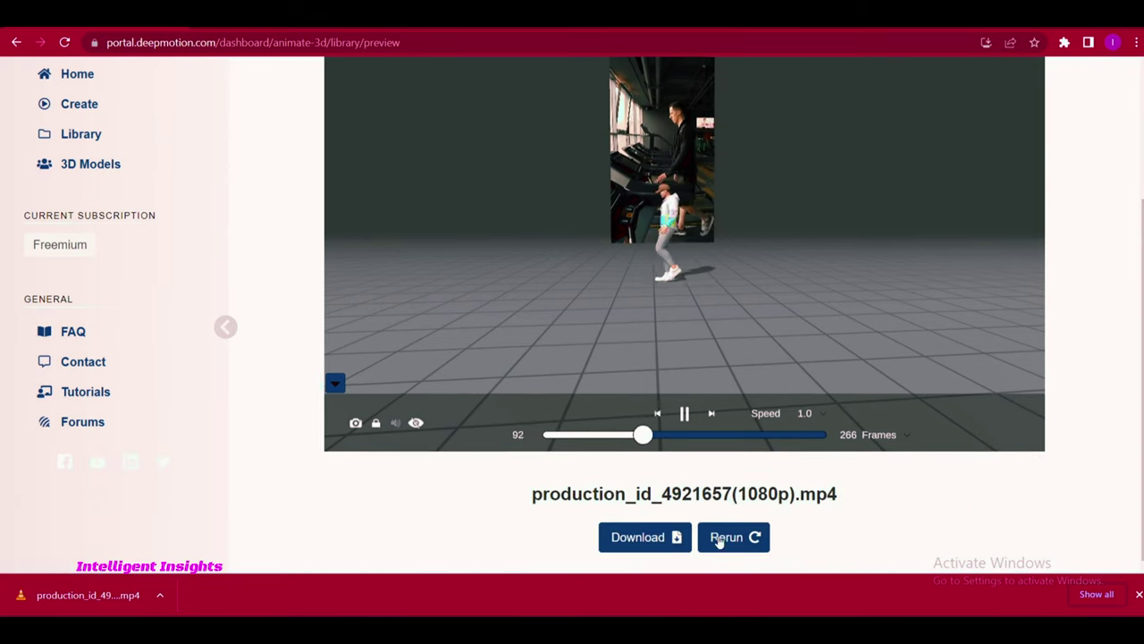
# Download the animation in MP4 format and close the download dialog
pyautogui.click(653, 536)
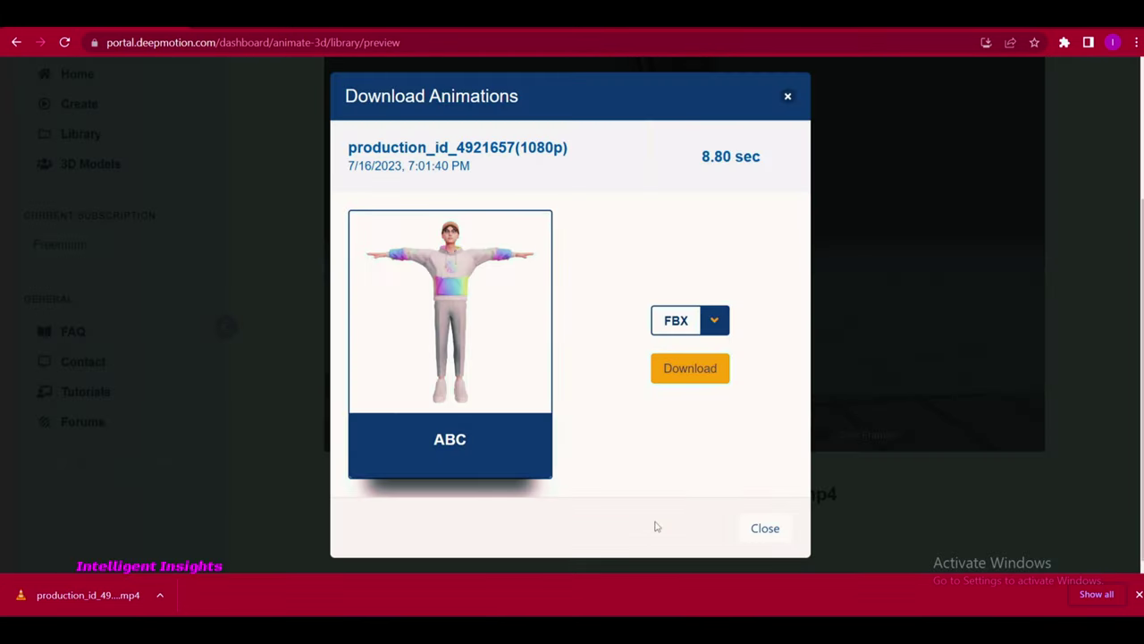
pyautogui.click(715, 327)
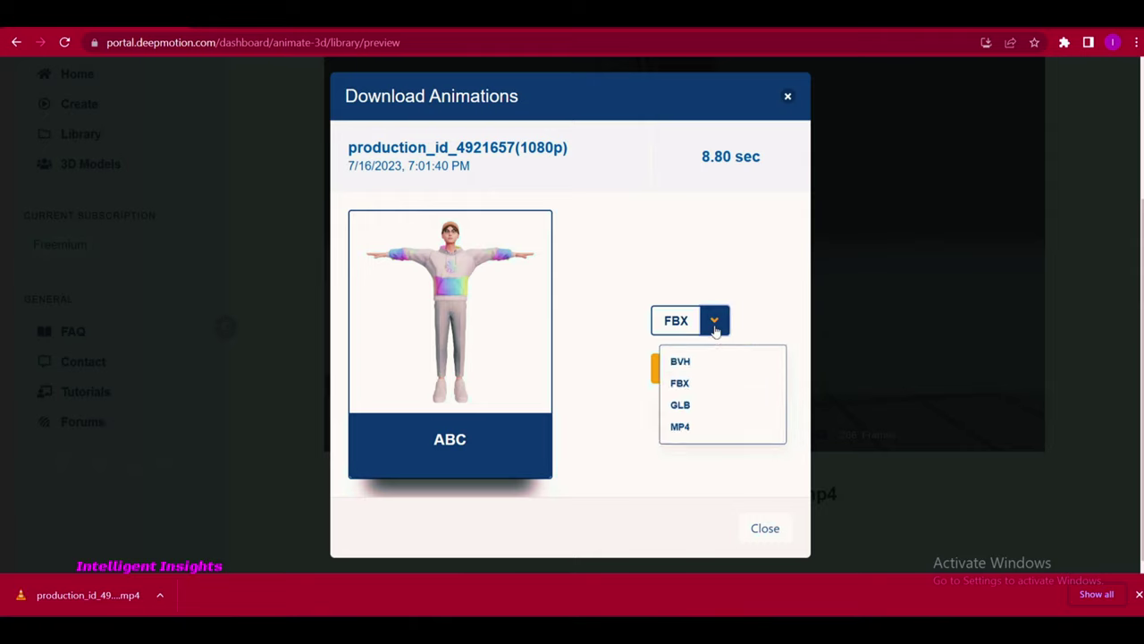
pyautogui.click(675, 433)
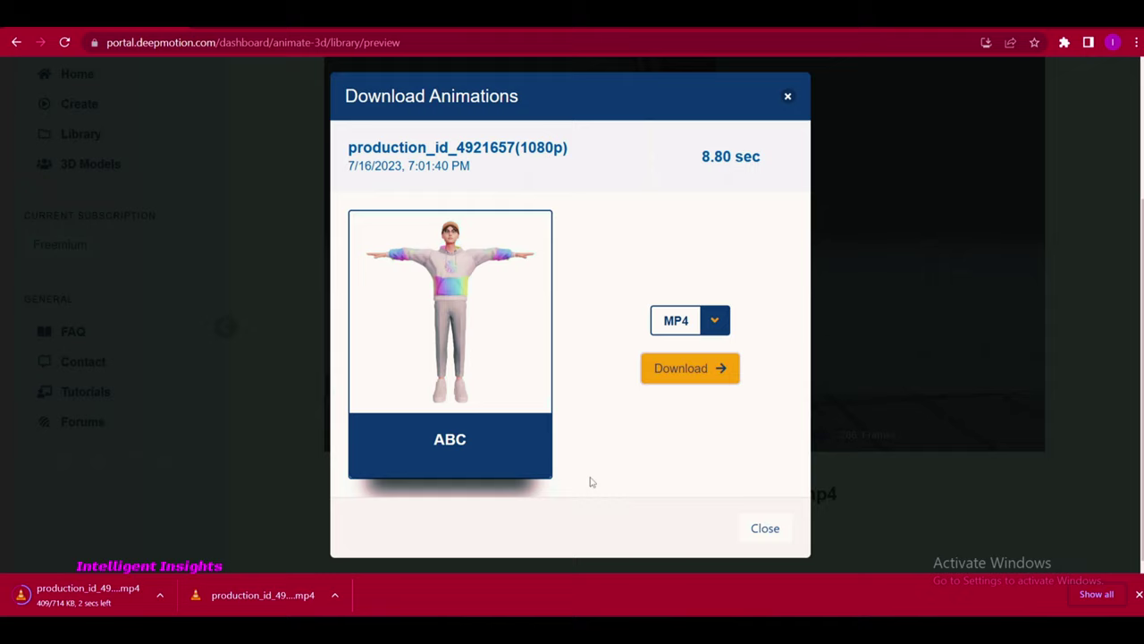
pyautogui.click(765, 530)
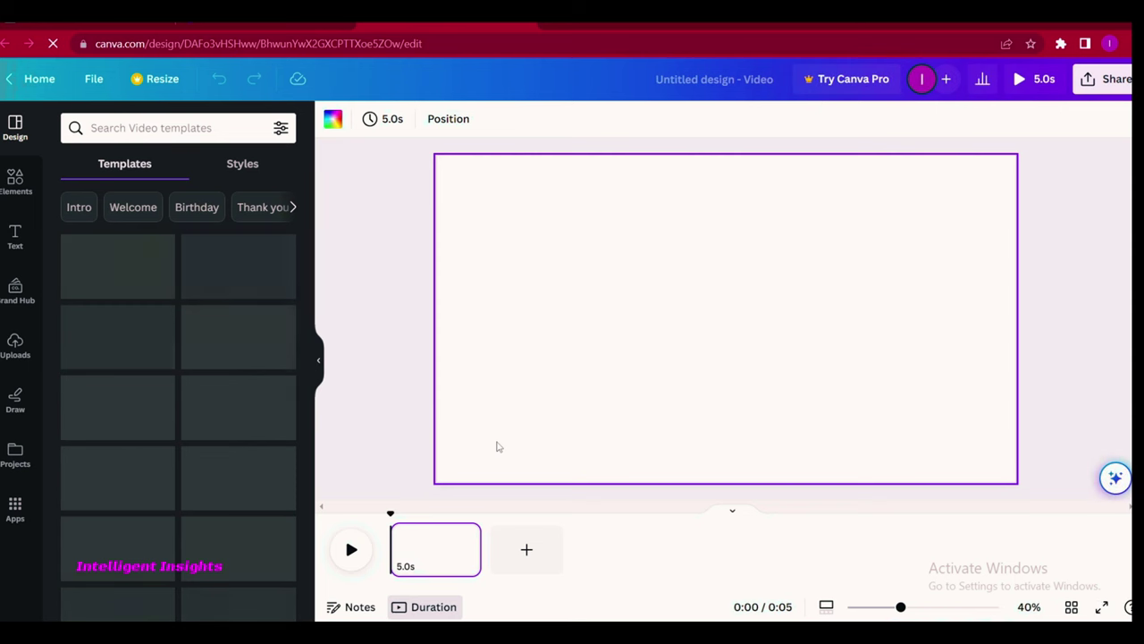
# Search Elements for 'animations' and add the neon city-night video to the design
pyautogui.click(15, 179)
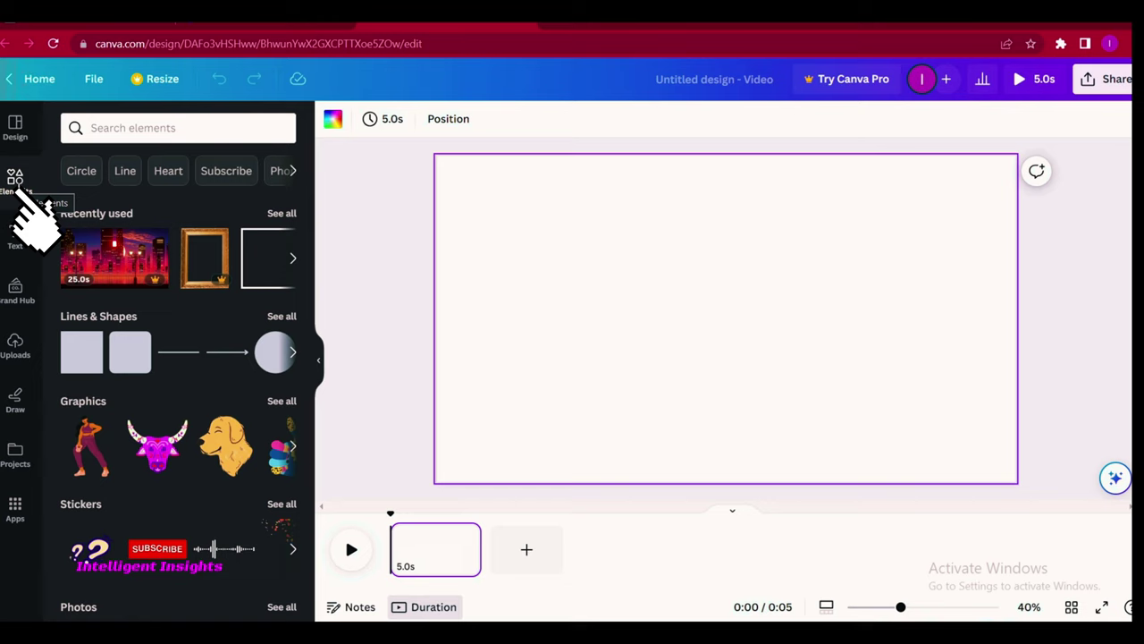
pyautogui.click(124, 127)
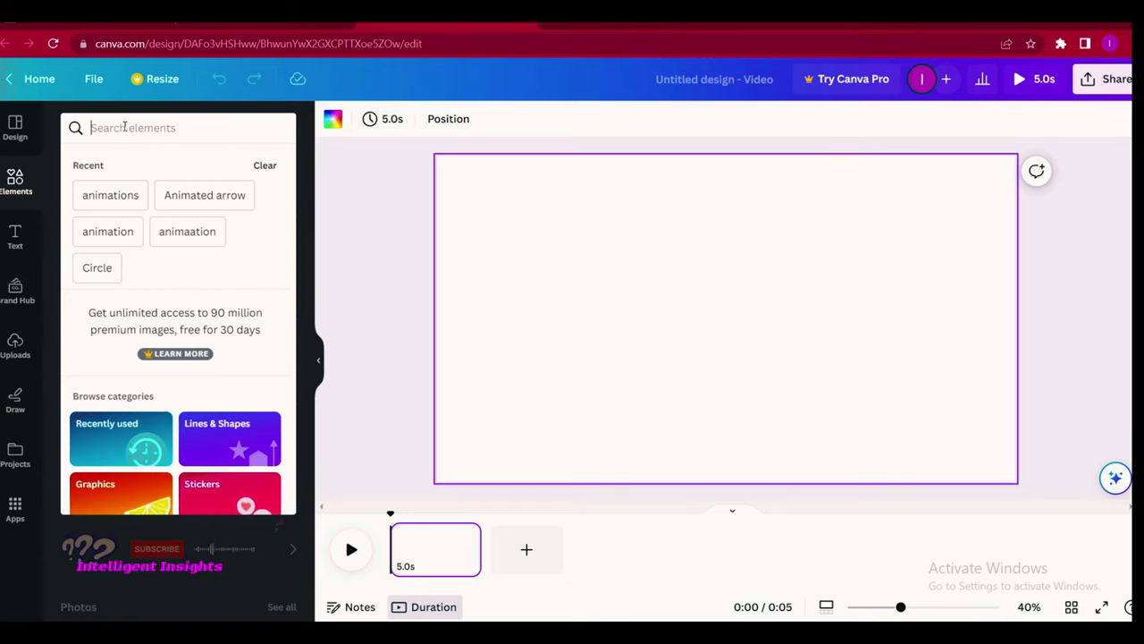
pyautogui.write('anim')
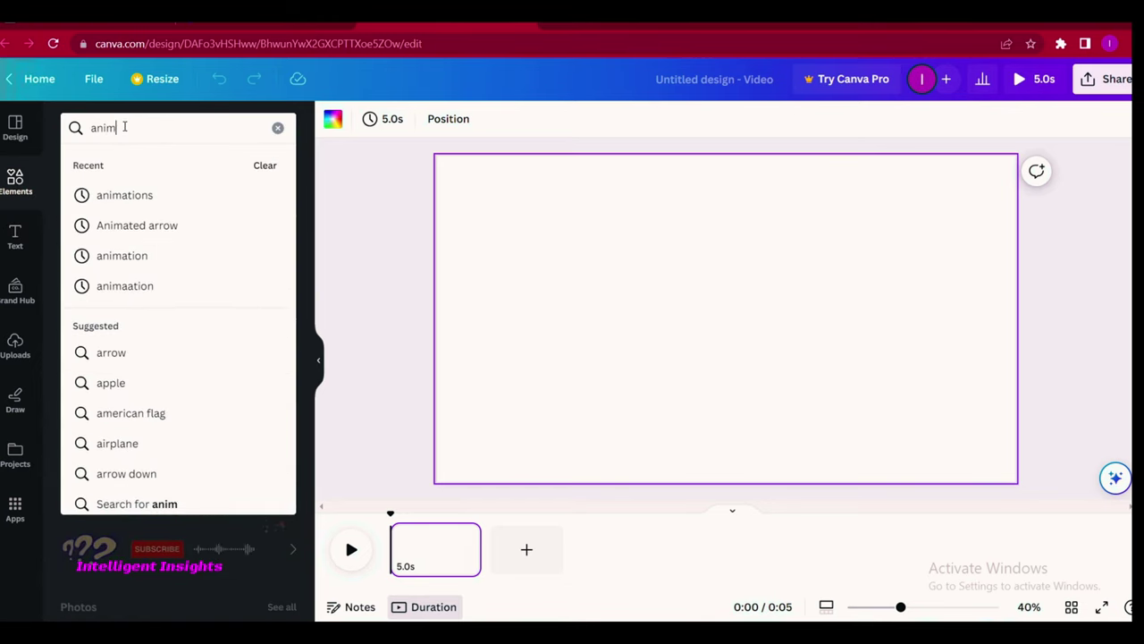
pyautogui.write('ations')
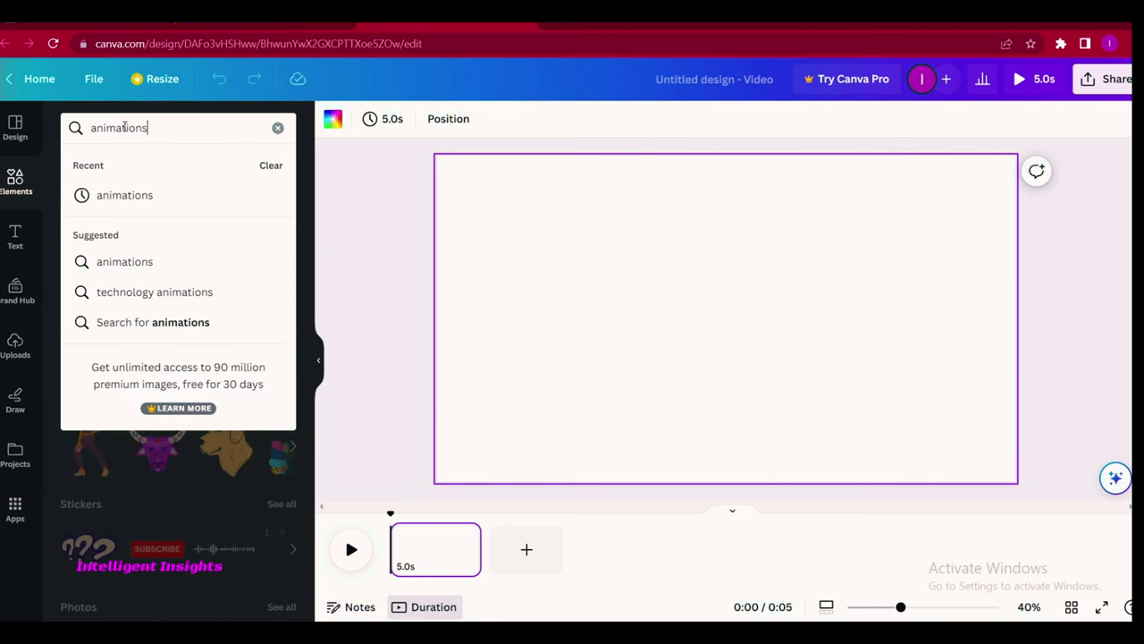
pyautogui.press('Return')
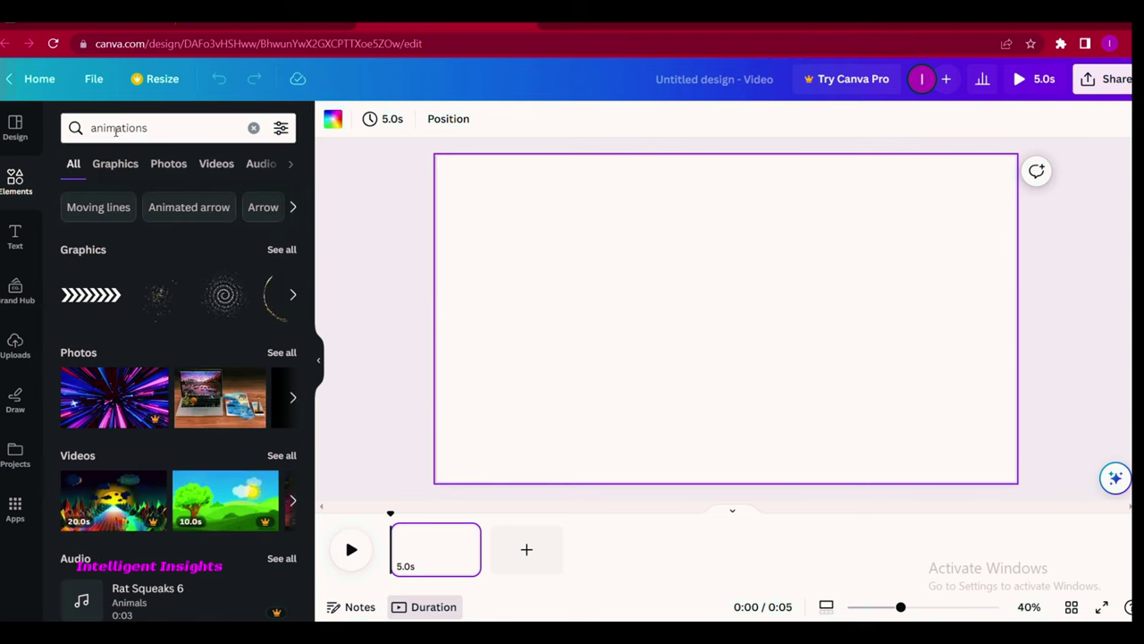
pyautogui.scroll(-1, 187, 451)
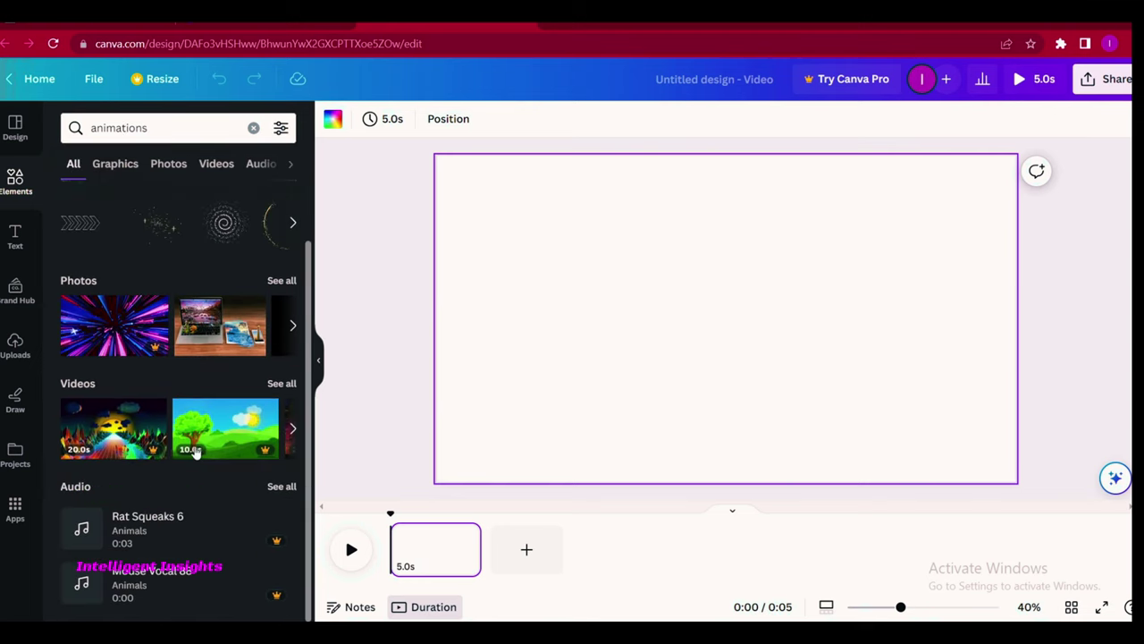
pyautogui.click(281, 384)
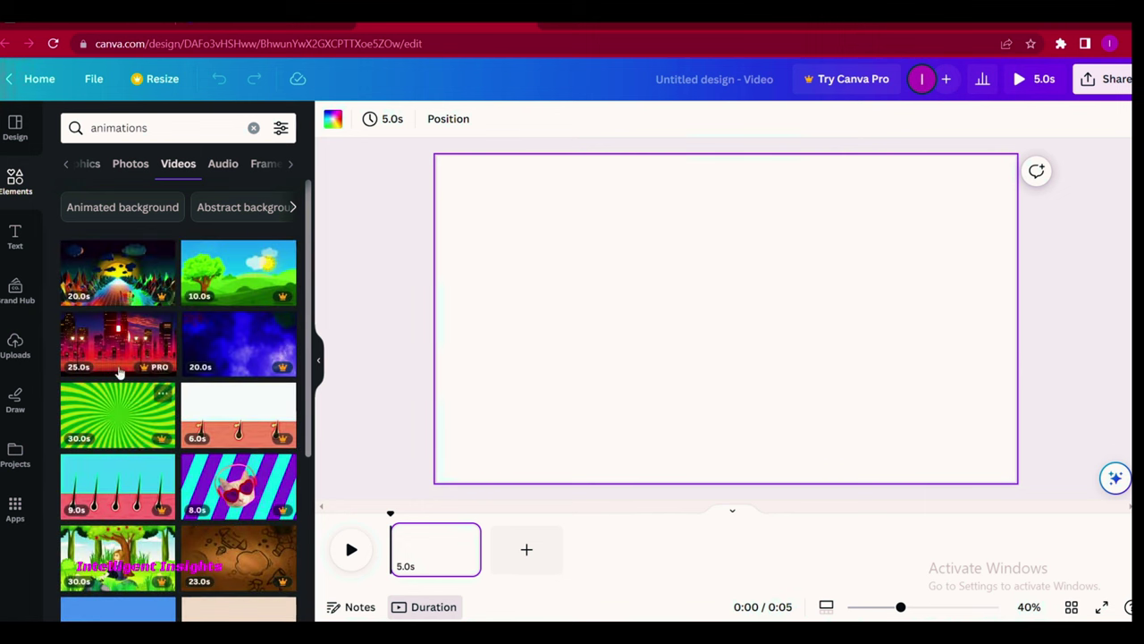
pyautogui.scroll(-3, 208, 393)
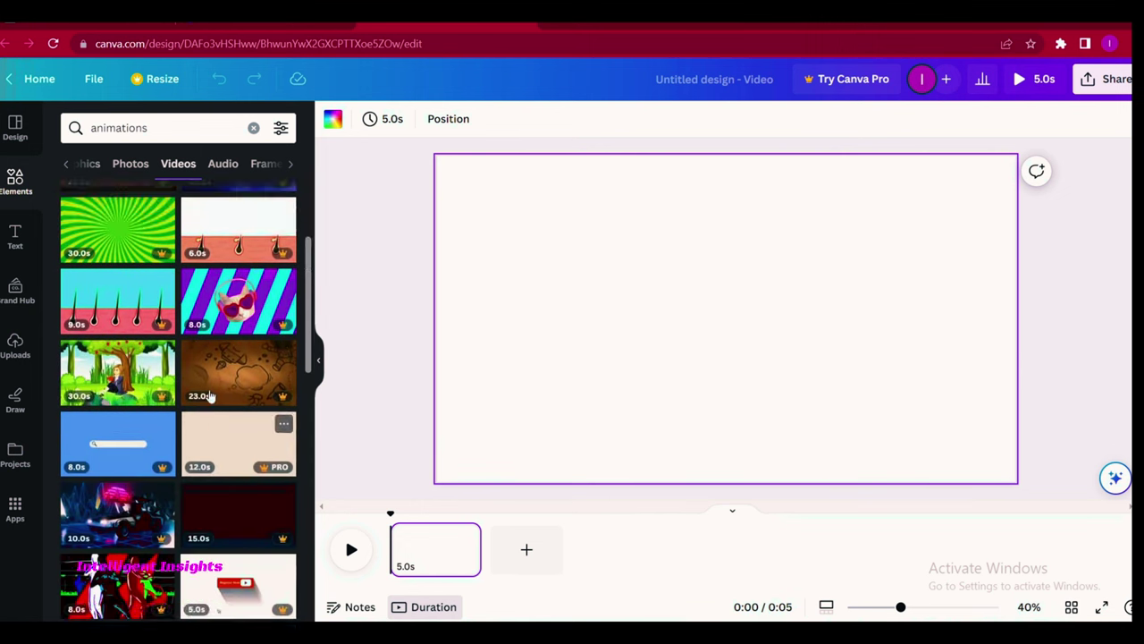
pyautogui.scroll(3, 209, 396)
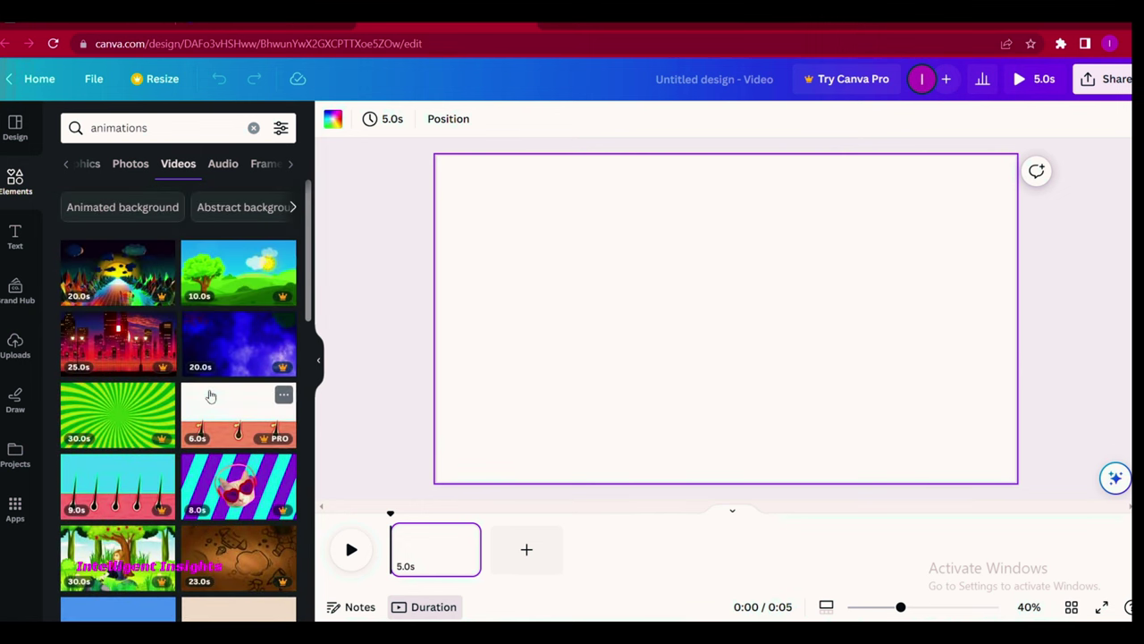
pyautogui.click(106, 354)
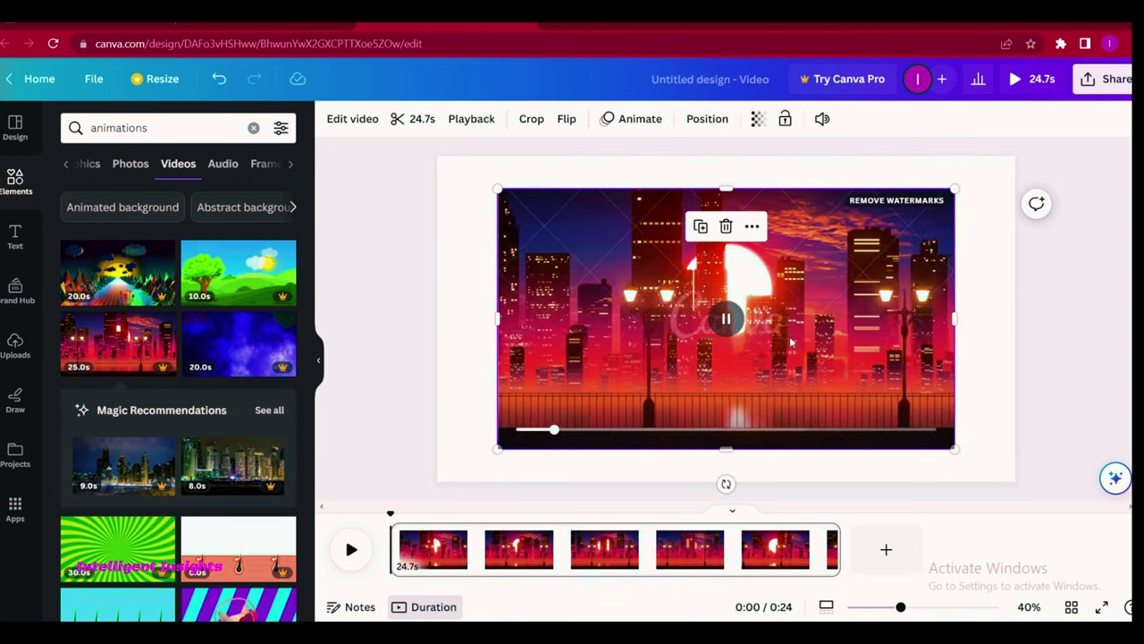
# Set the city-skyline video as the page background and play it back to preview
pyautogui.click(698, 536)
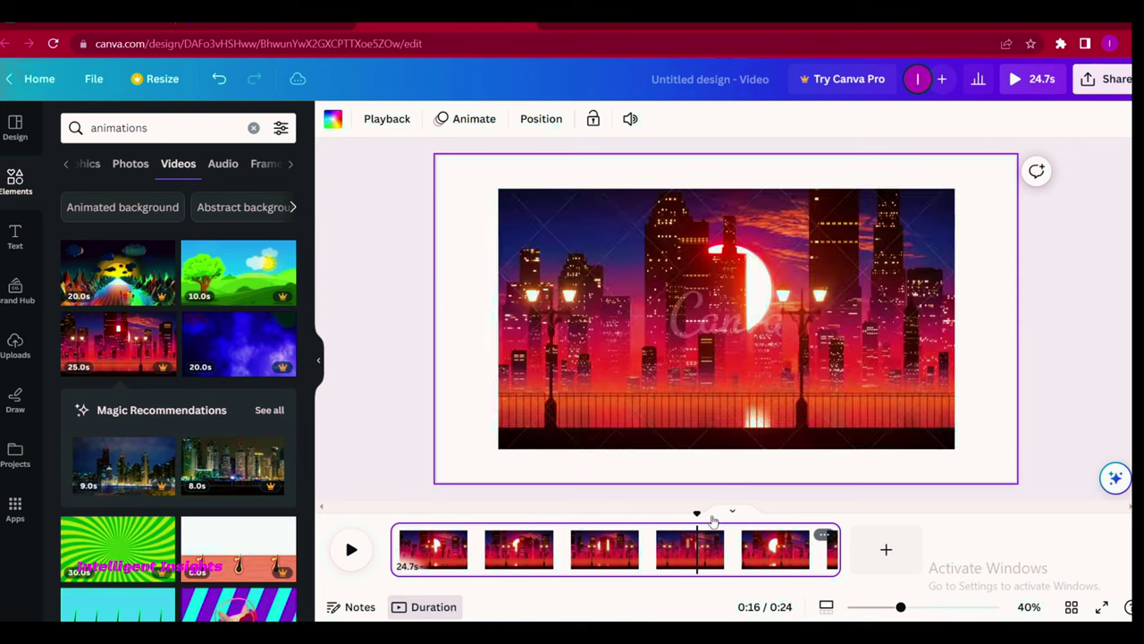
pyautogui.click(786, 355)
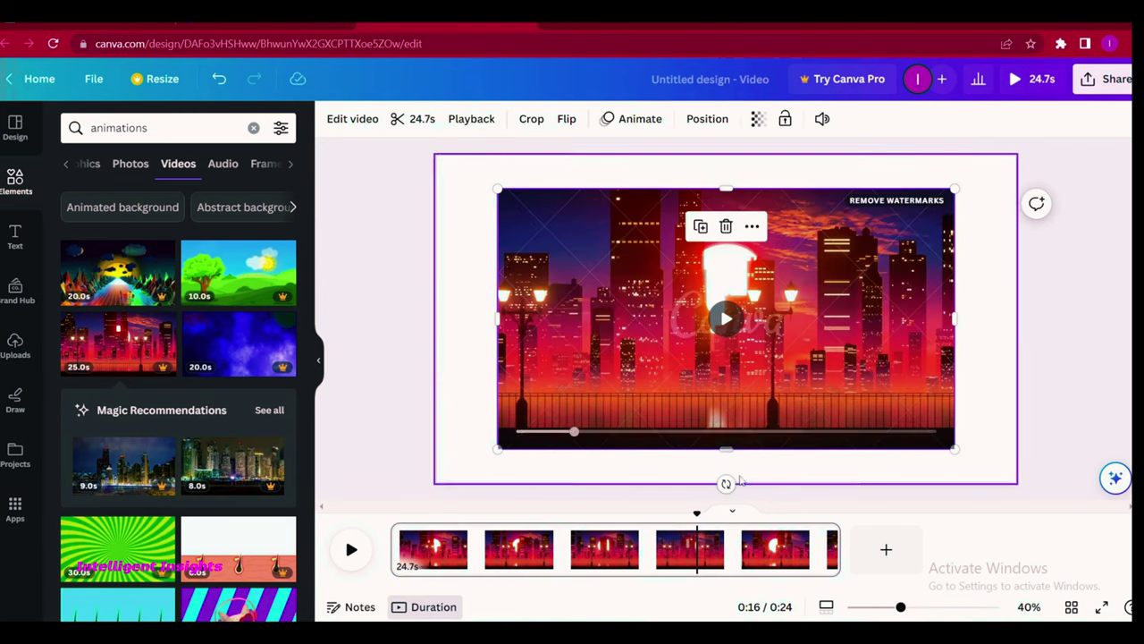
pyautogui.rightClick(771, 421)
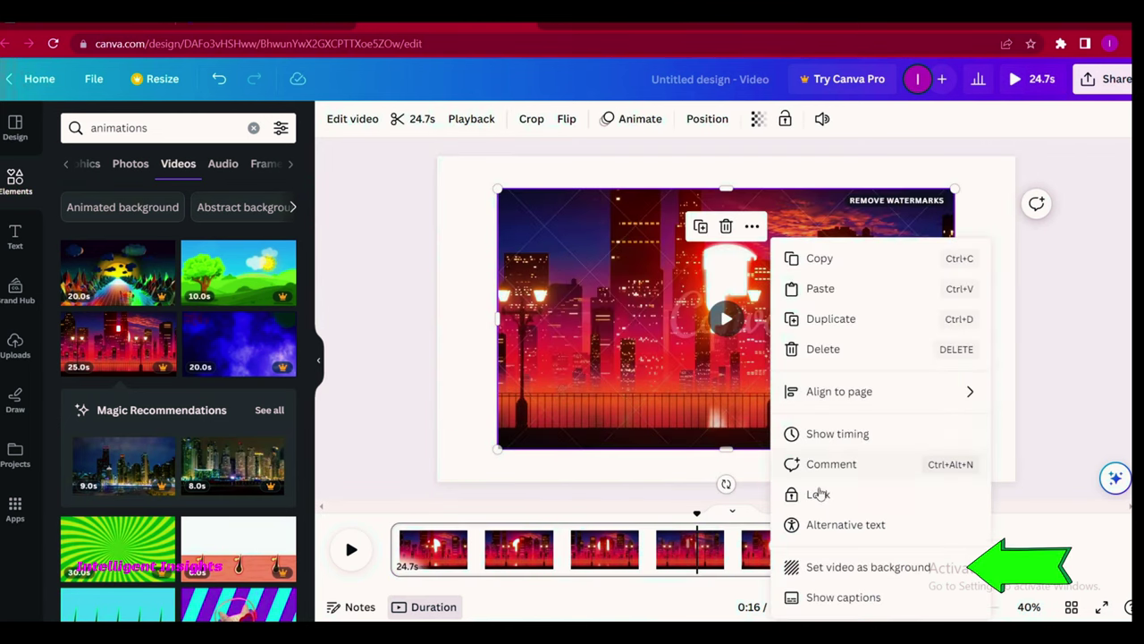
pyautogui.click(837, 567)
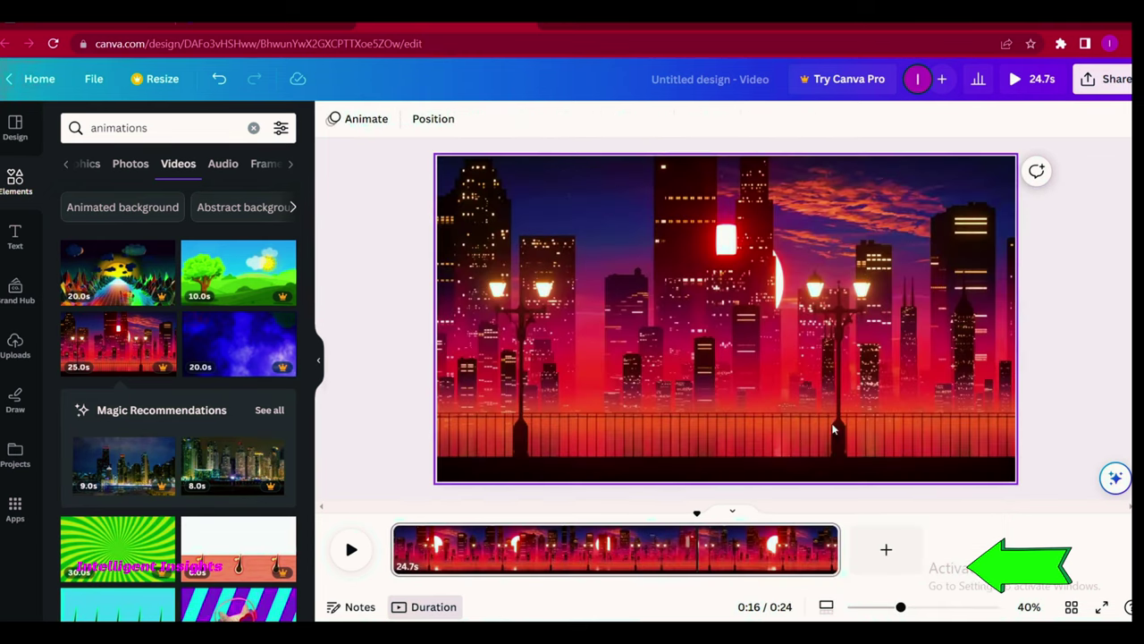
pyautogui.click(351, 550)
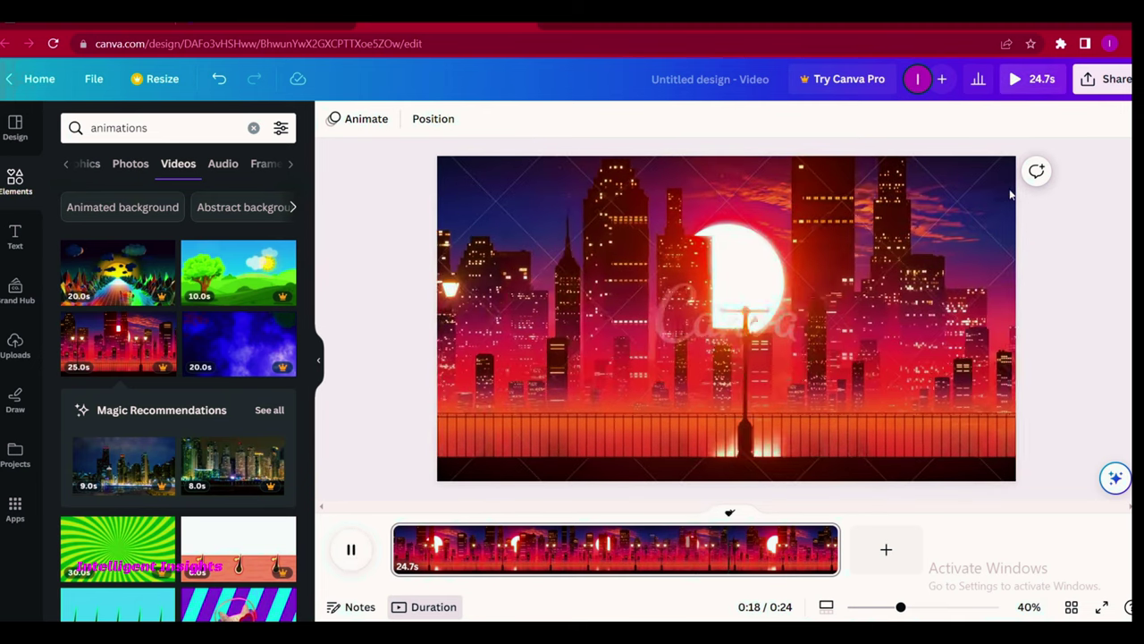
# Download the neon city design as an MP4, skipping the Pro trial for the free watermarked draft
pyautogui.click(1109, 79)
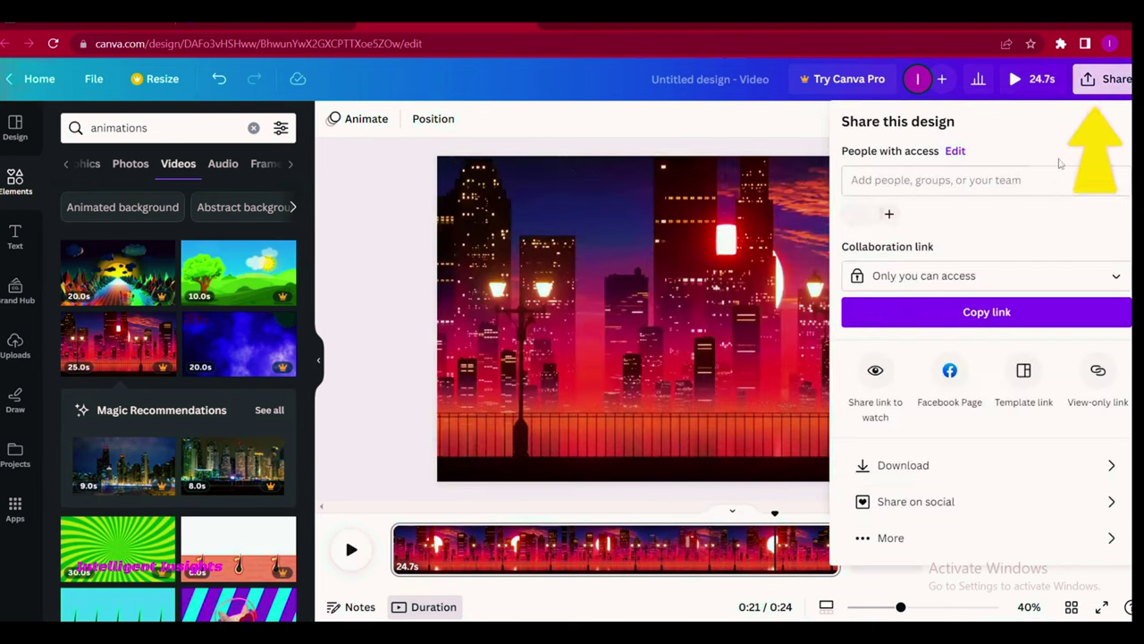
pyautogui.click(904, 465)
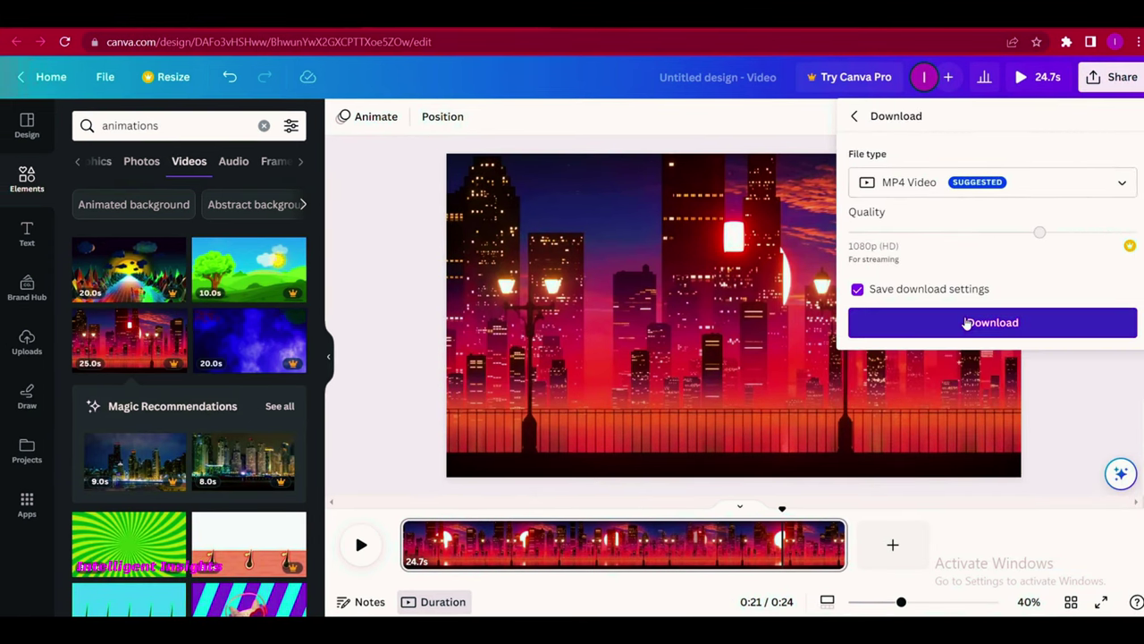
pyautogui.click(967, 324)
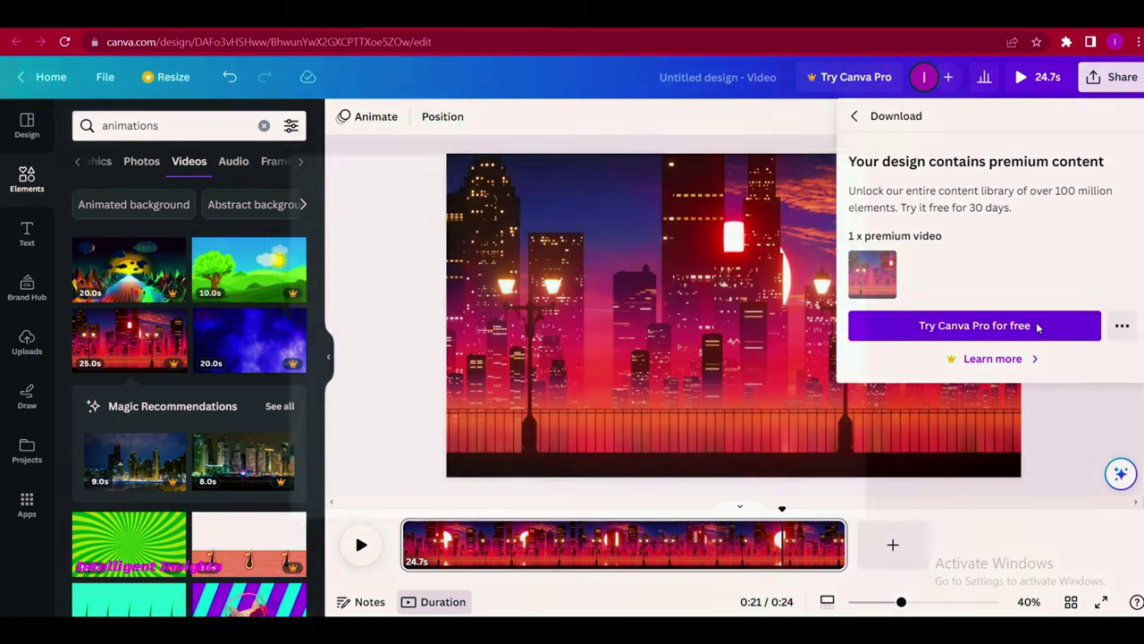
pyautogui.click(1037, 327)
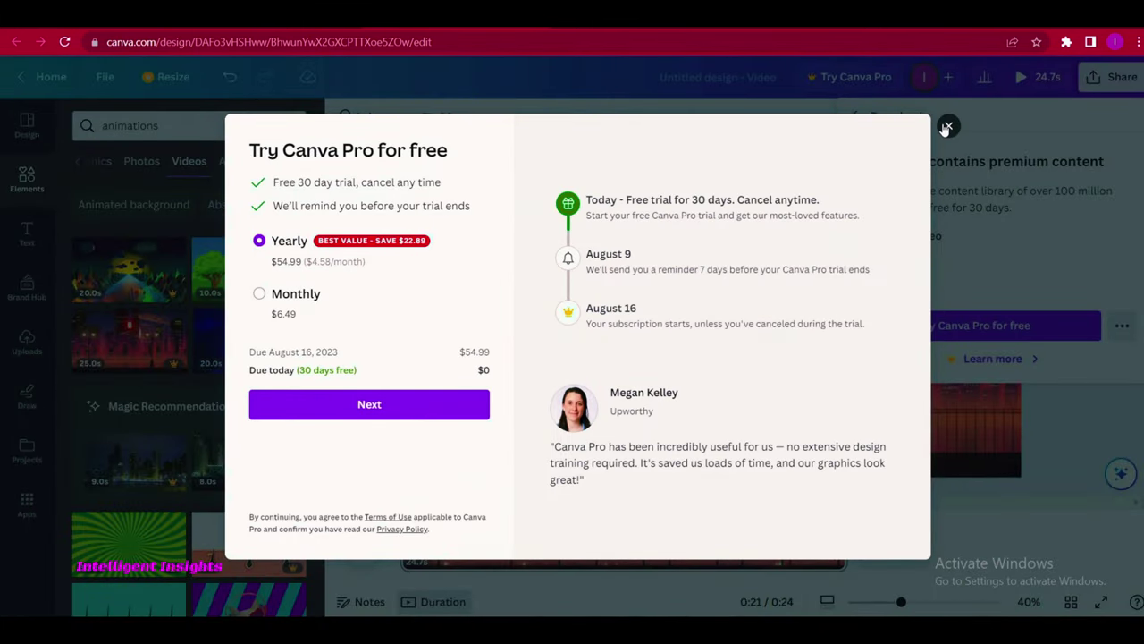
pyautogui.click(948, 126)
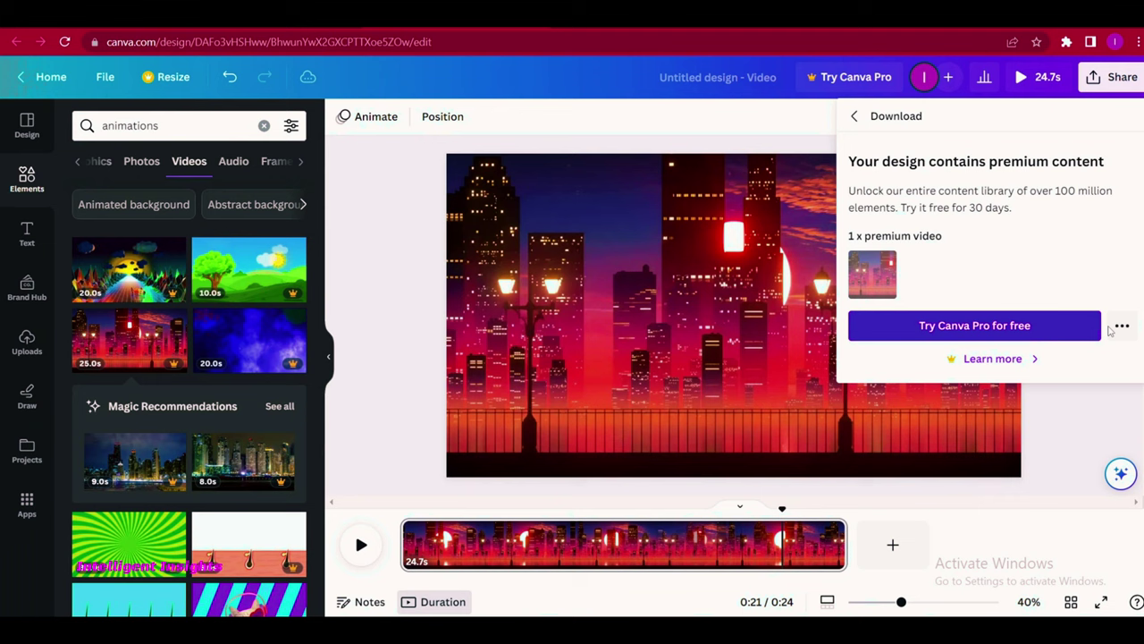
pyautogui.click(1122, 326)
pyautogui.click(928, 411)
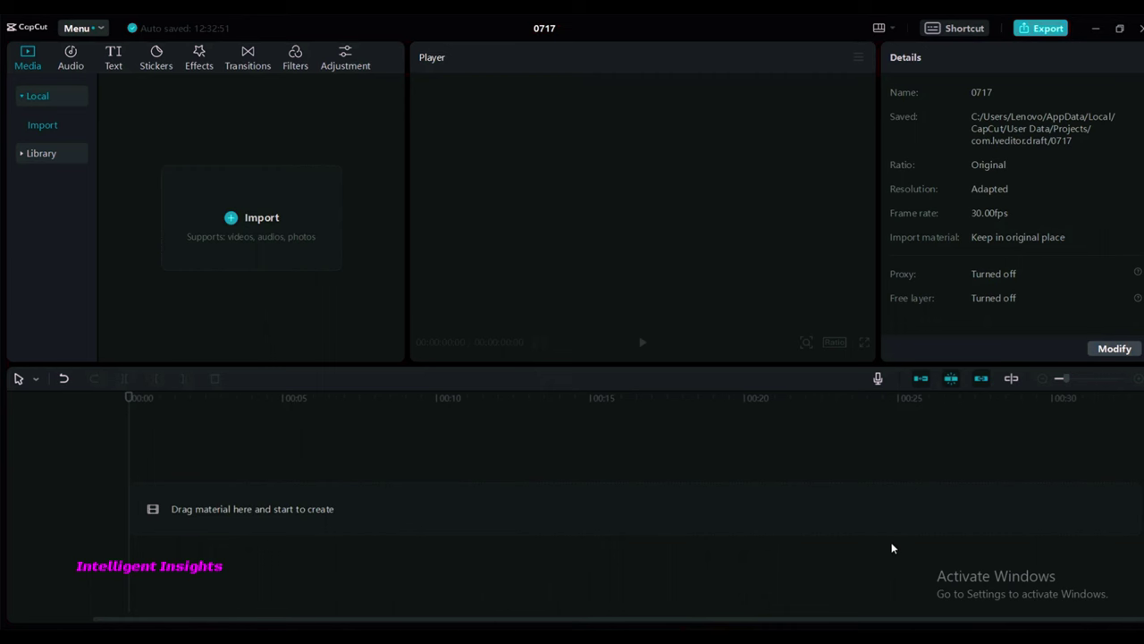
# Import the Untitled design city video and place it on the main timeline track
pyautogui.click(256, 218)
pyautogui.scroll(-5, 268, 219)
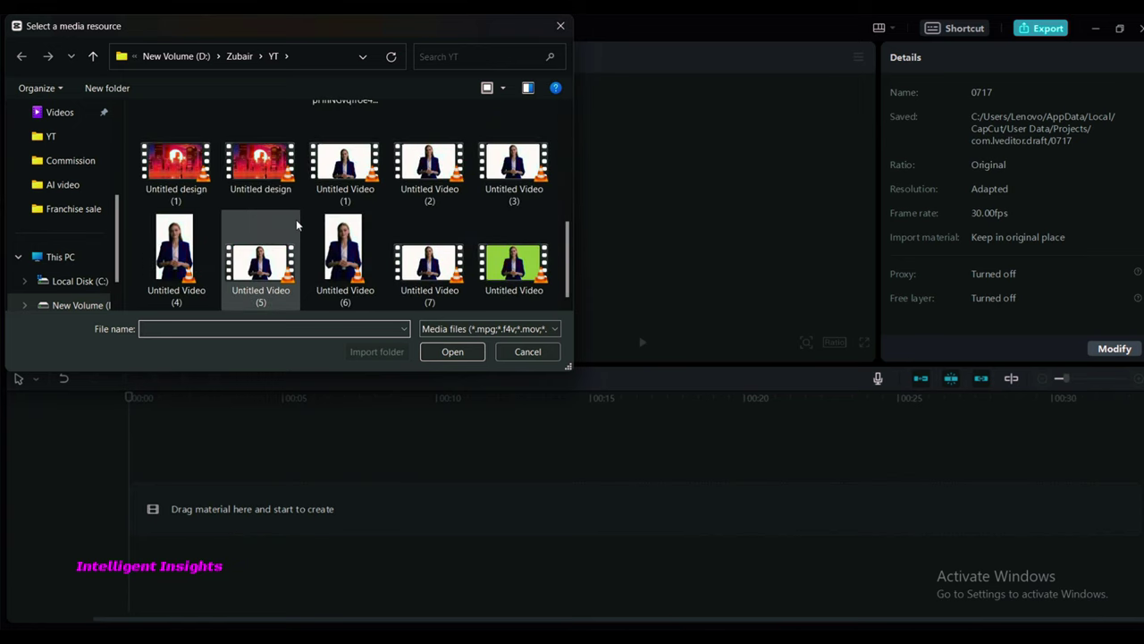
pyautogui.scroll(2, 299, 222)
pyautogui.click(253, 281)
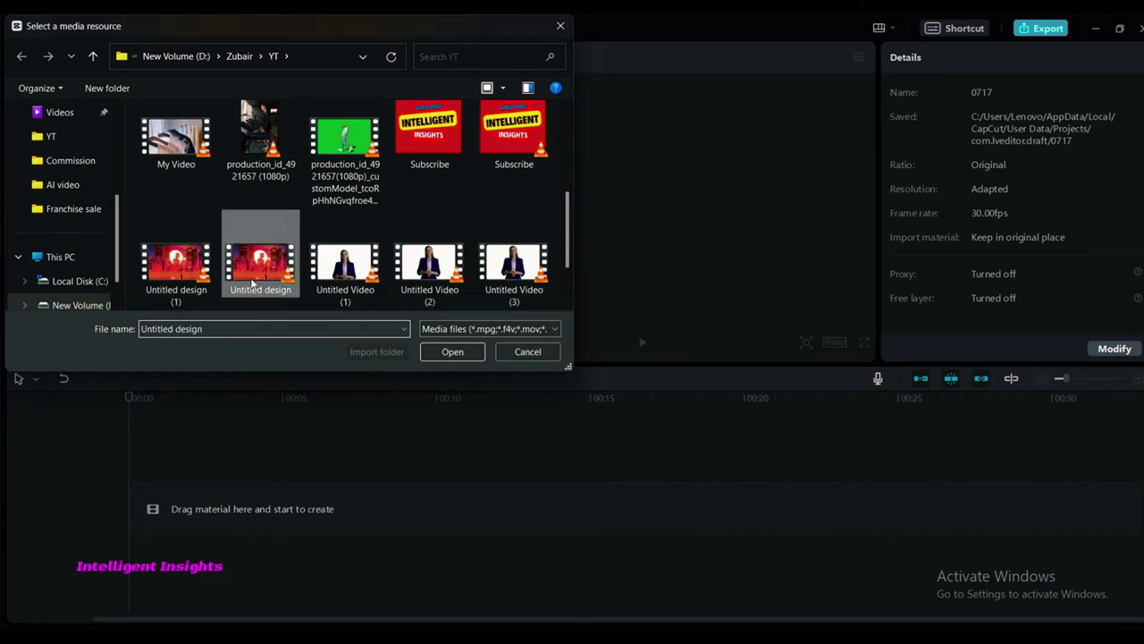
pyautogui.doubleClick(254, 277)
pyautogui.moveTo(166, 177); pyautogui.dragTo(133, 516)
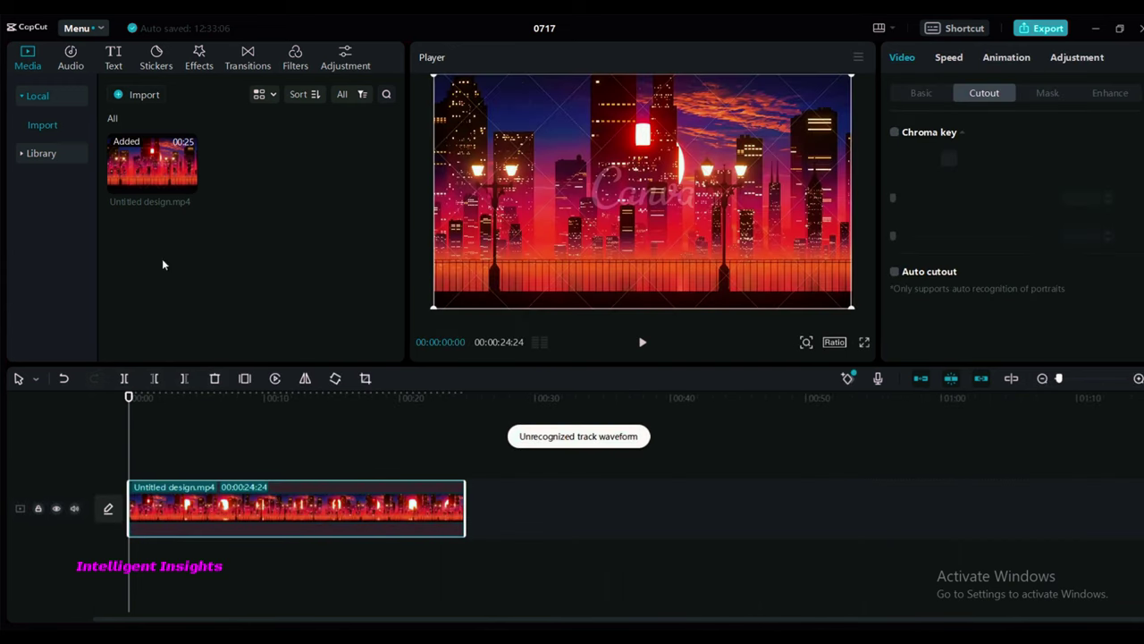
# Import the green-screen production_id avatar clip and layer it on a track above the city
pyautogui.click(139, 100)
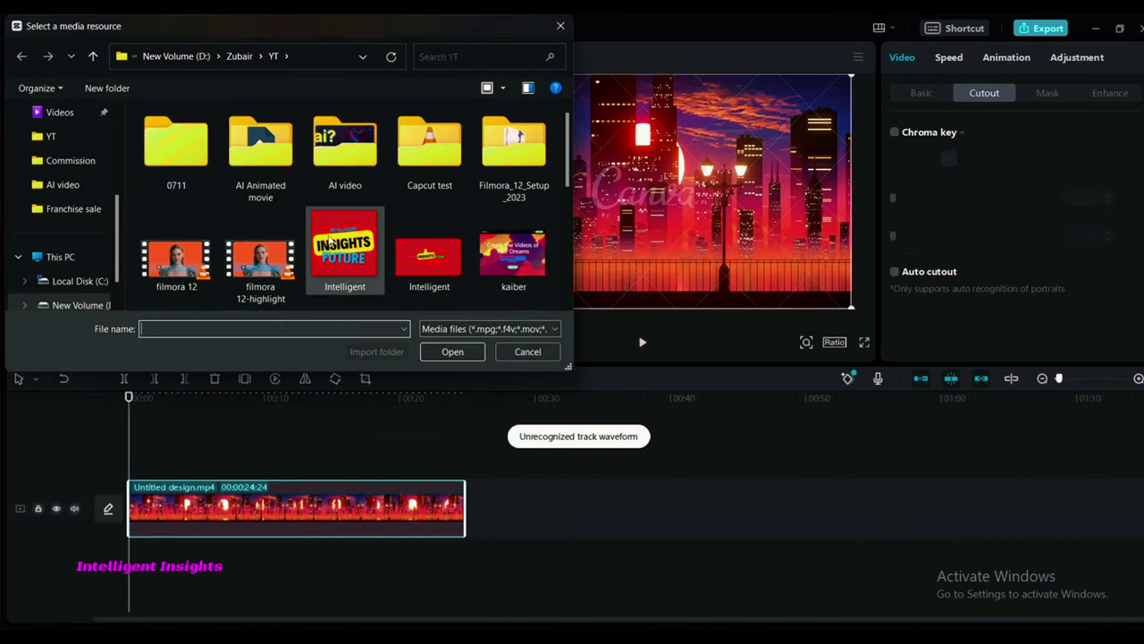
pyautogui.scroll(-5, 340, 243)
pyautogui.scroll(5, 341, 243)
pyautogui.doubleClick(343, 179)
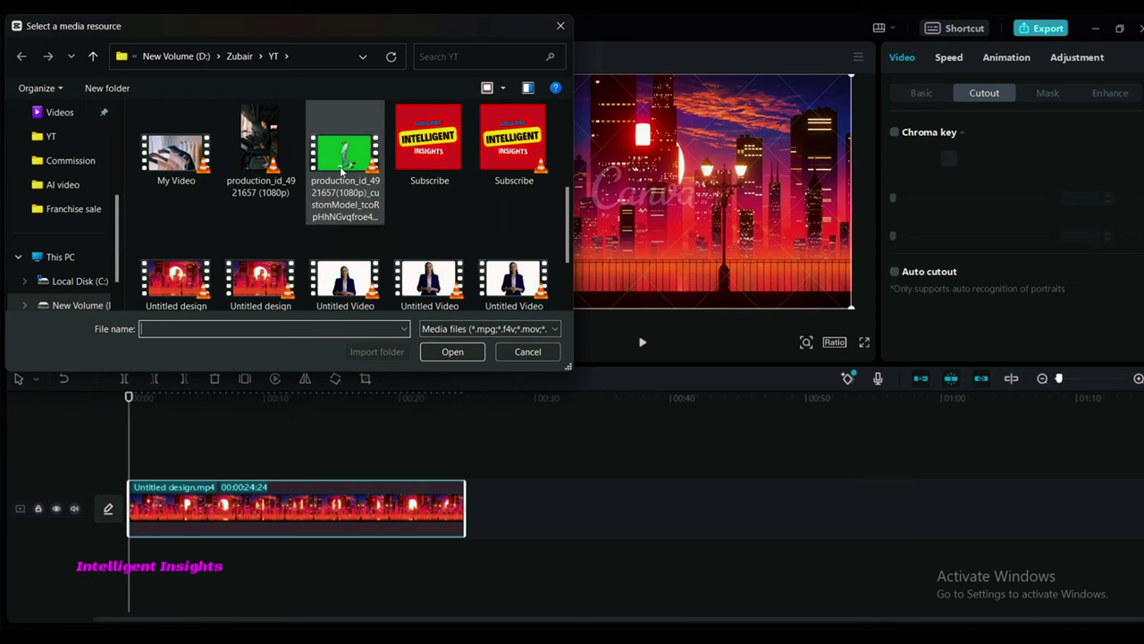
pyautogui.moveTo(256, 168); pyautogui.dragTo(134, 464)
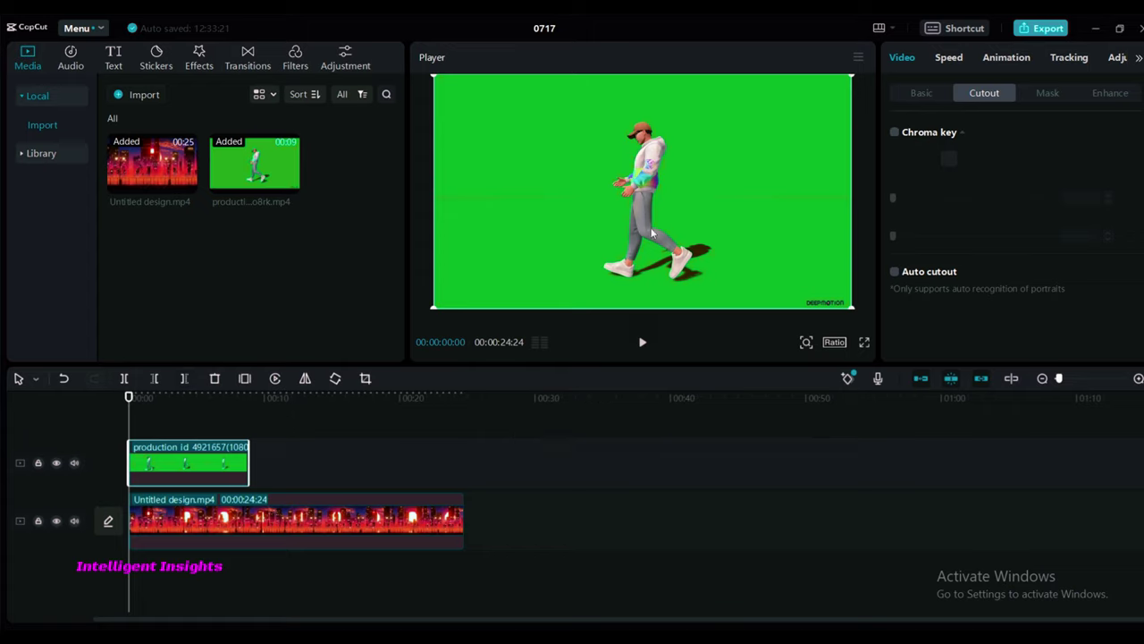
# Key out the avatar clip's green background with Chroma key and Auto cutout
pyautogui.click(915, 96)
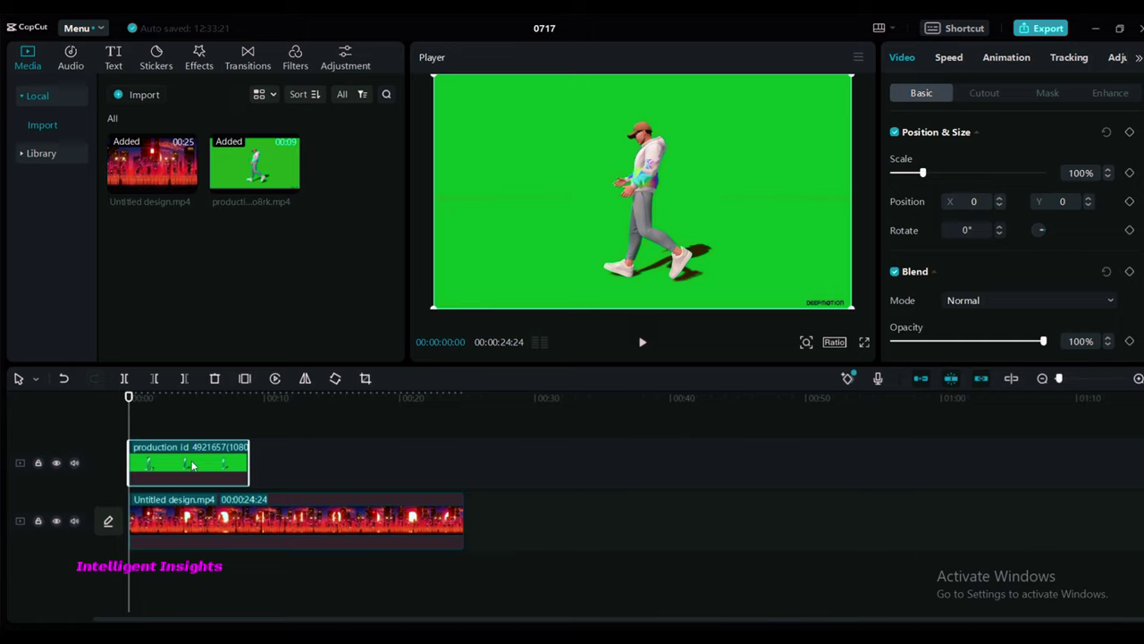
pyautogui.click(981, 95)
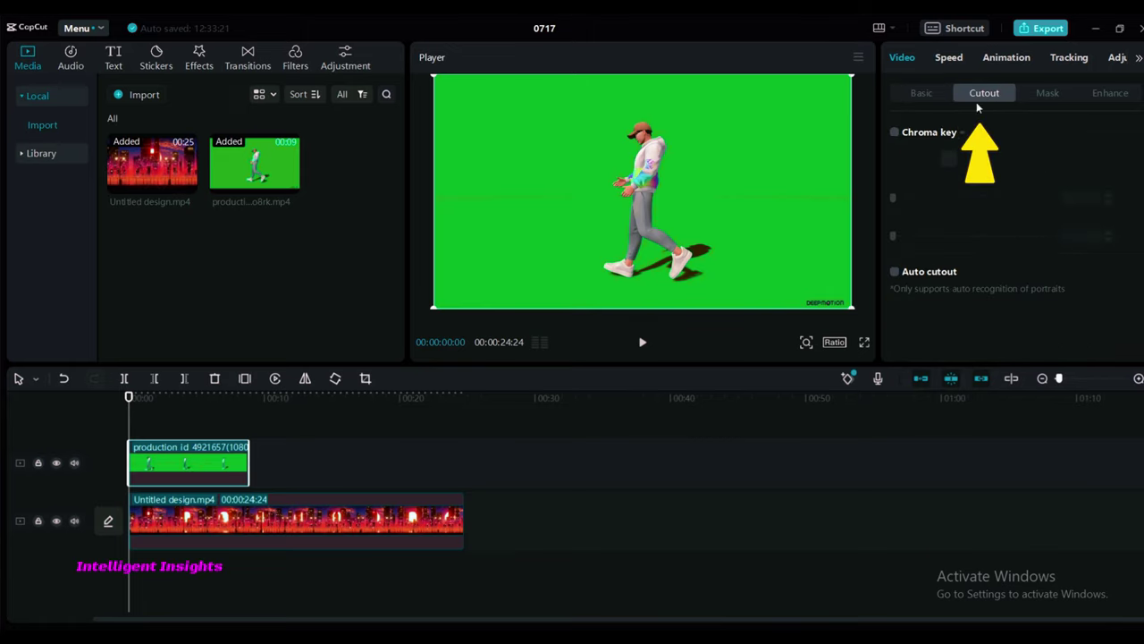
pyautogui.click(895, 133)
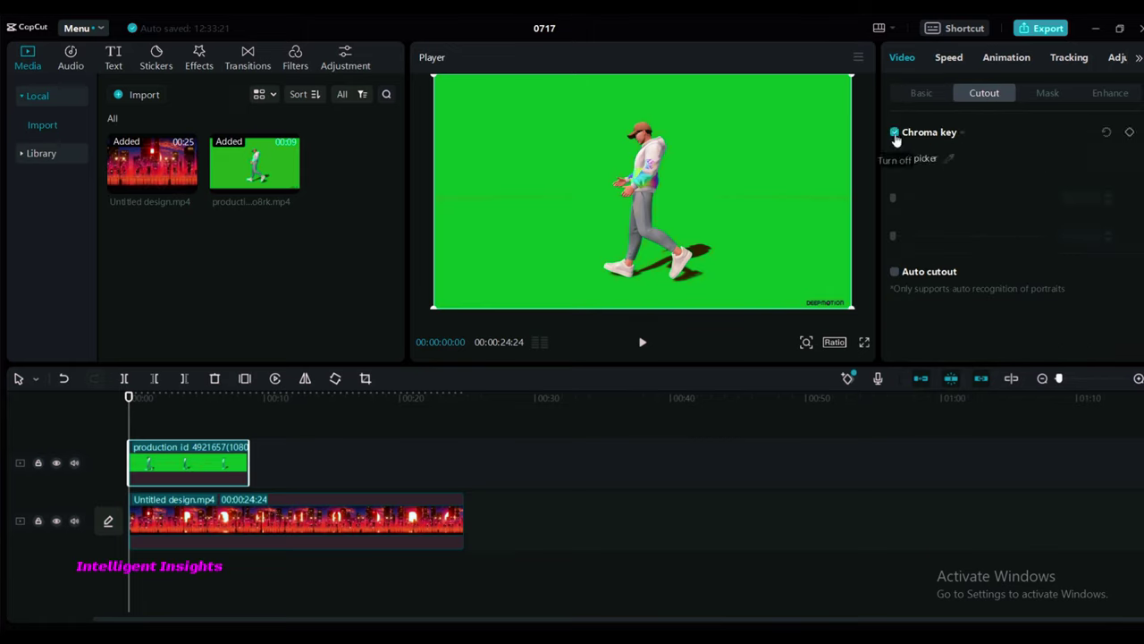
pyautogui.click(895, 272)
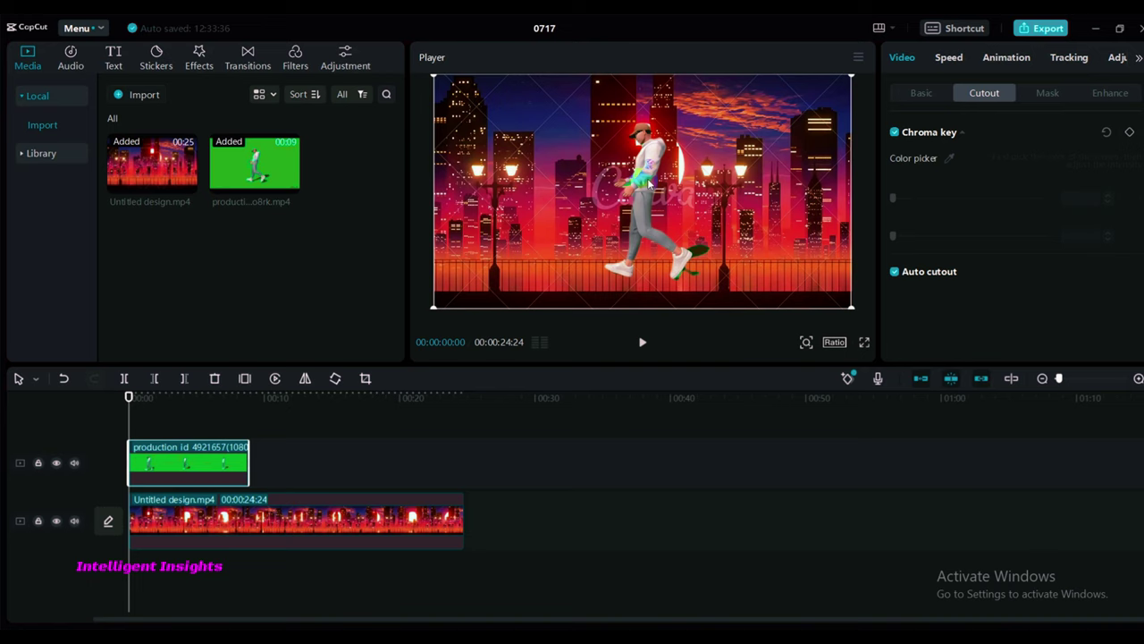
# Shrink the avatar and move it lower and left in the player frame
pyautogui.moveTo(650, 163); pyautogui.dragTo(632, 190)
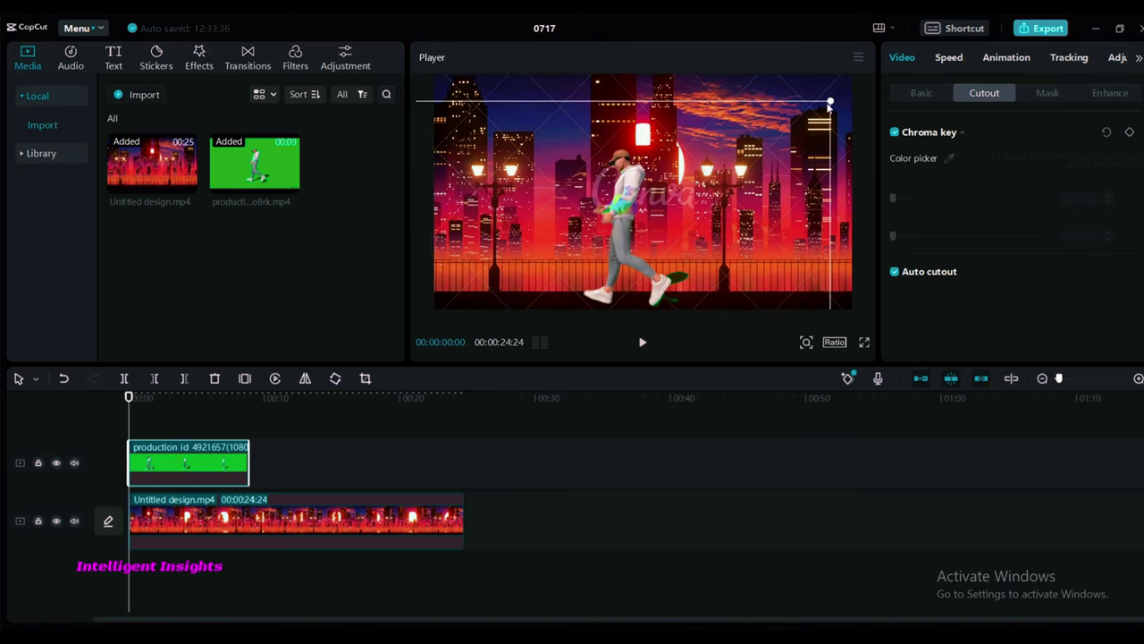
pyautogui.moveTo(830, 101); pyautogui.dragTo(783, 127)
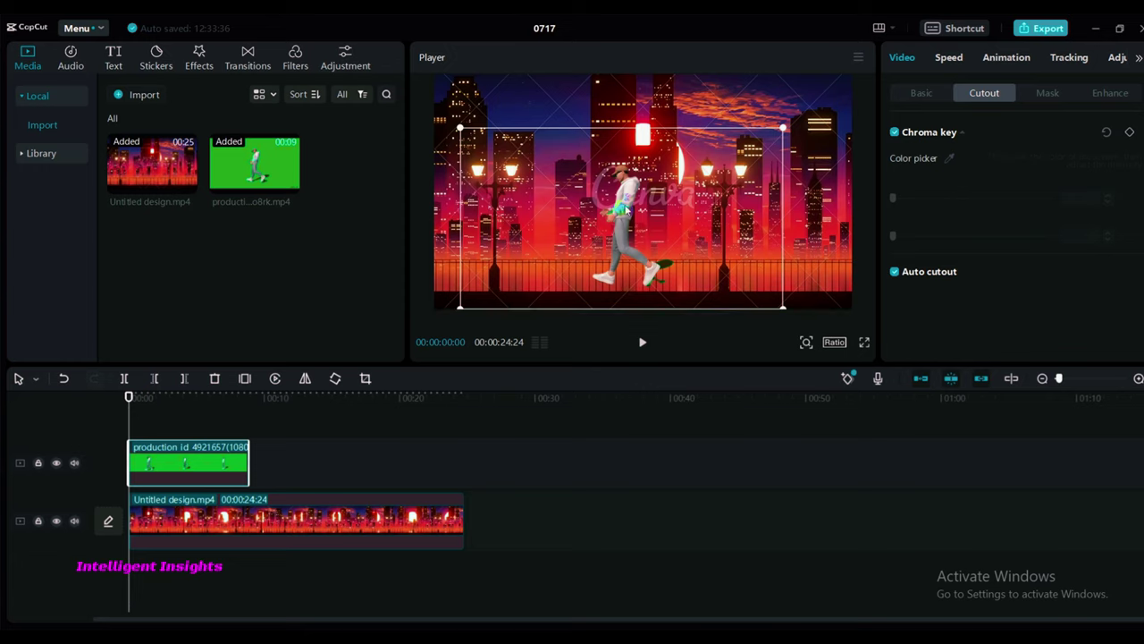
pyautogui.moveTo(626, 207); pyautogui.dragTo(615, 224)
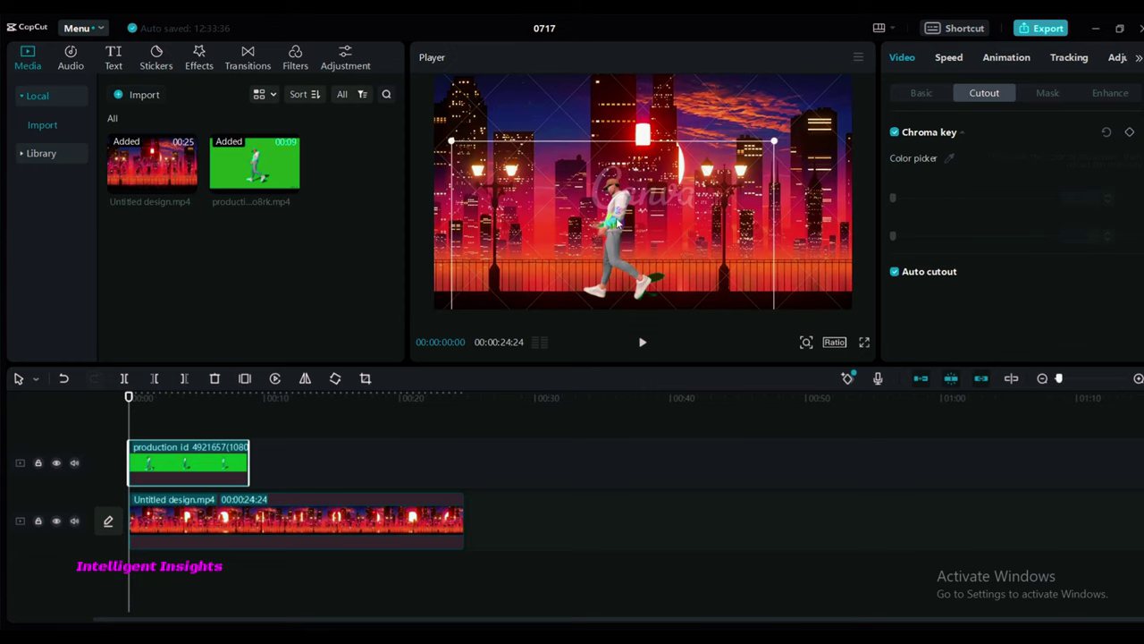
pyautogui.click(234, 529)
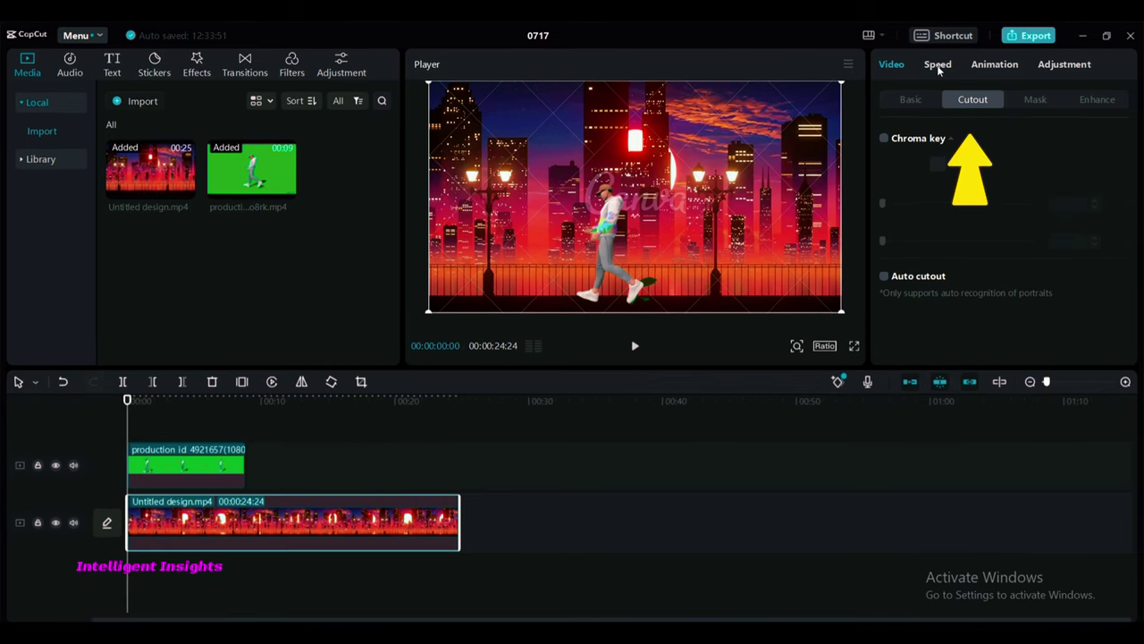
# Slow the city background clip to 0.6x and trim it to about 20 seconds
pyautogui.click(949, 59)
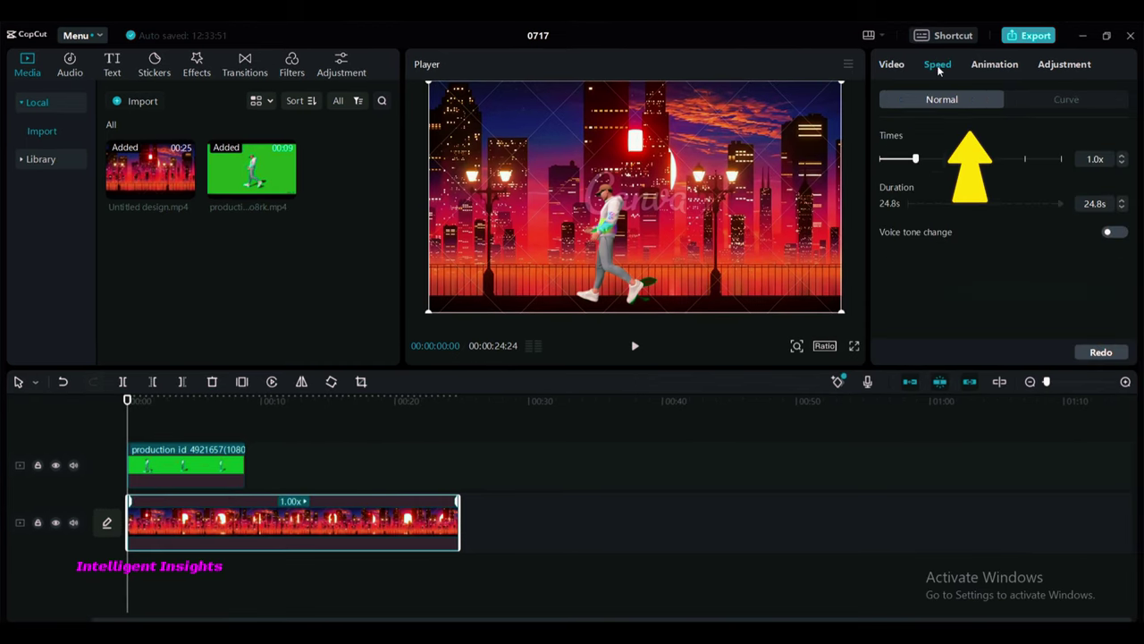
pyautogui.click(1122, 163)
pyautogui.click(1122, 162)
pyautogui.click(1122, 163)
pyautogui.click(1122, 162)
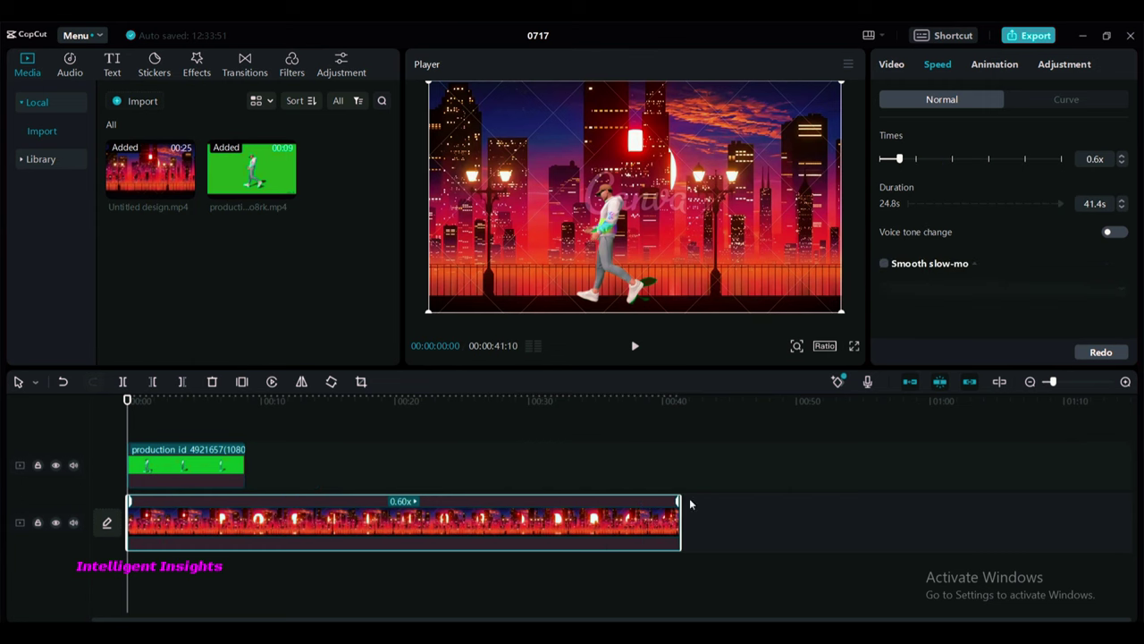
pyautogui.moveTo(680, 504); pyautogui.dragTo(404, 503)
# Paste a second avatar clip right after the first, then preview from the start
pyautogui.click(204, 472)
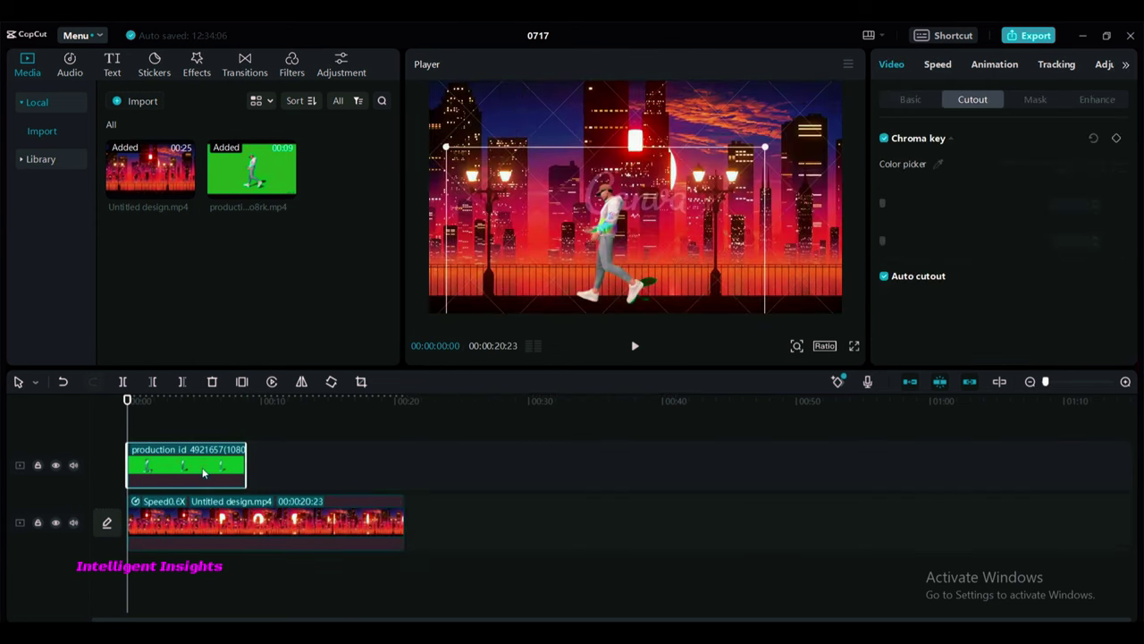
pyautogui.click(304, 460)
pyautogui.click(263, 464)
pyautogui.hotkey('ctrl', 'v')
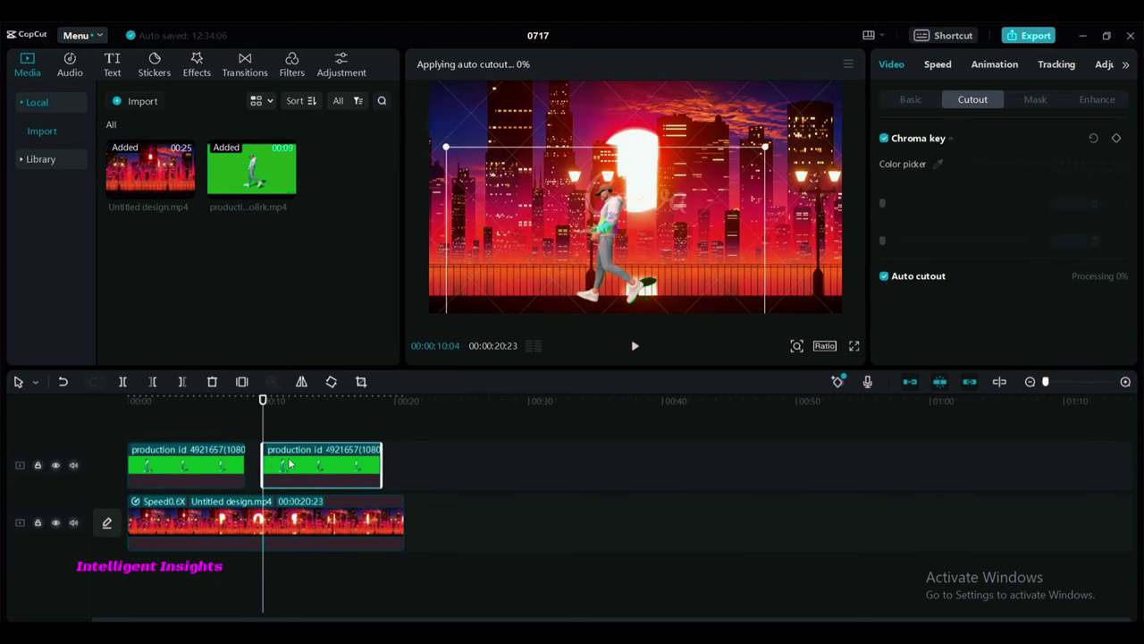
pyautogui.moveTo(289, 463); pyautogui.dragTo(272, 463)
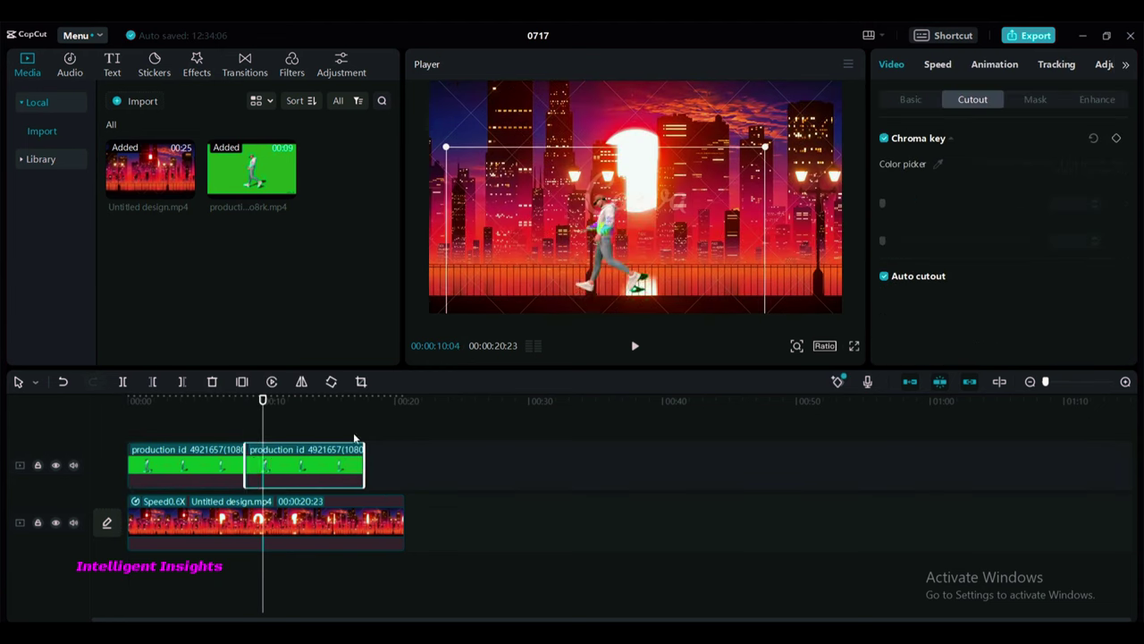
pyautogui.click(137, 401)
pyautogui.click(635, 346)
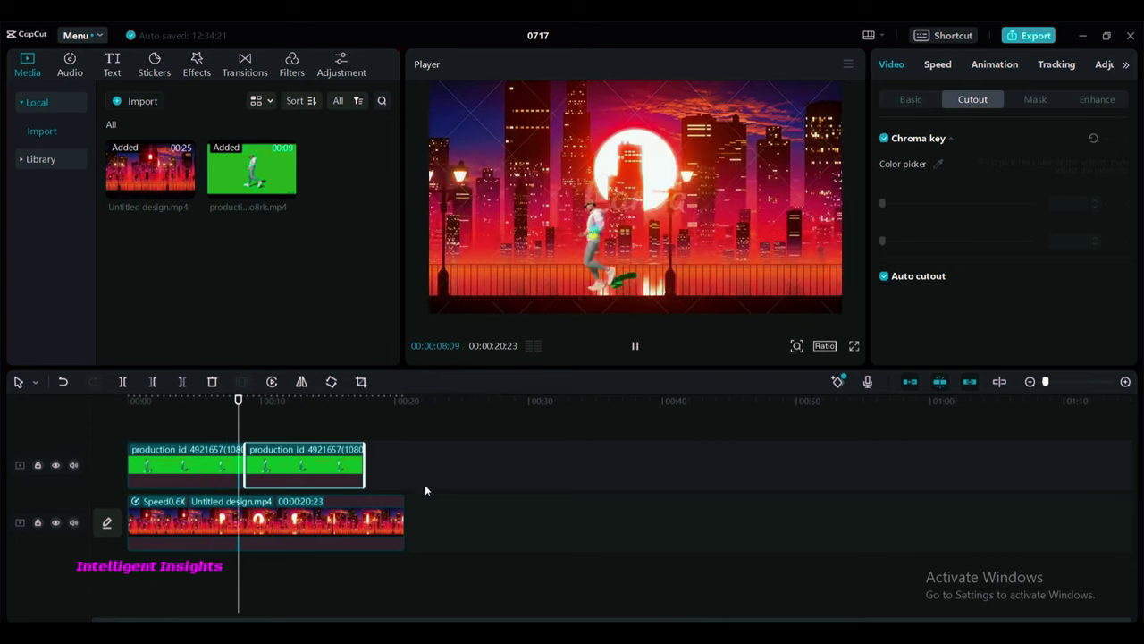
# Pause playback and bring up the 0717 Export dialog at 4K, H.264, mp4, 30fps
pyautogui.press('space')
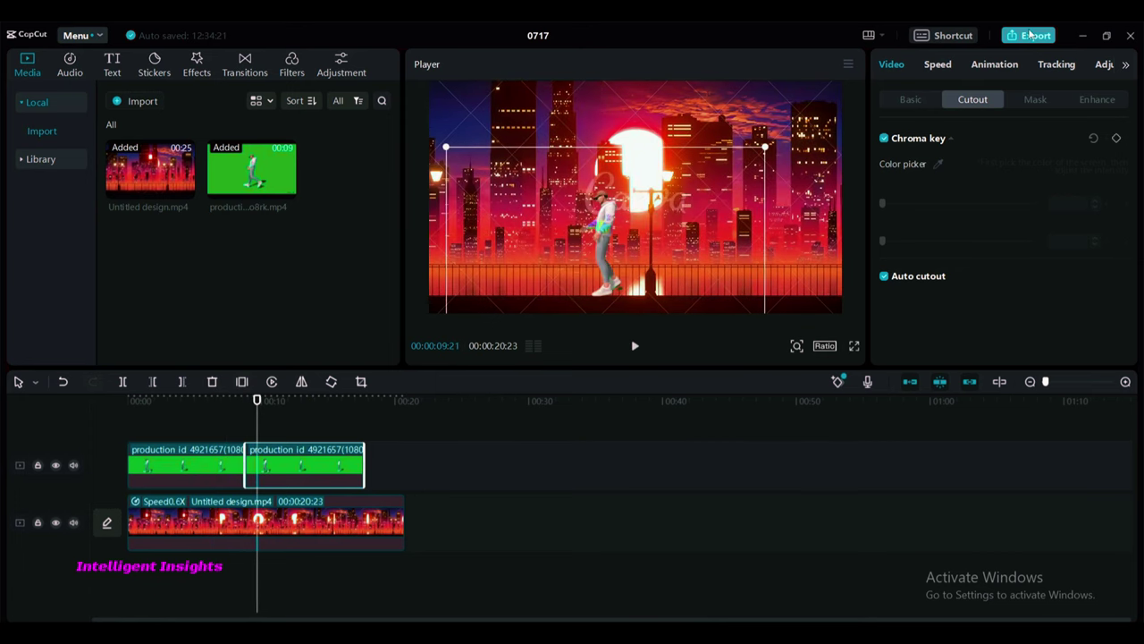
pyautogui.click(1012, 36)
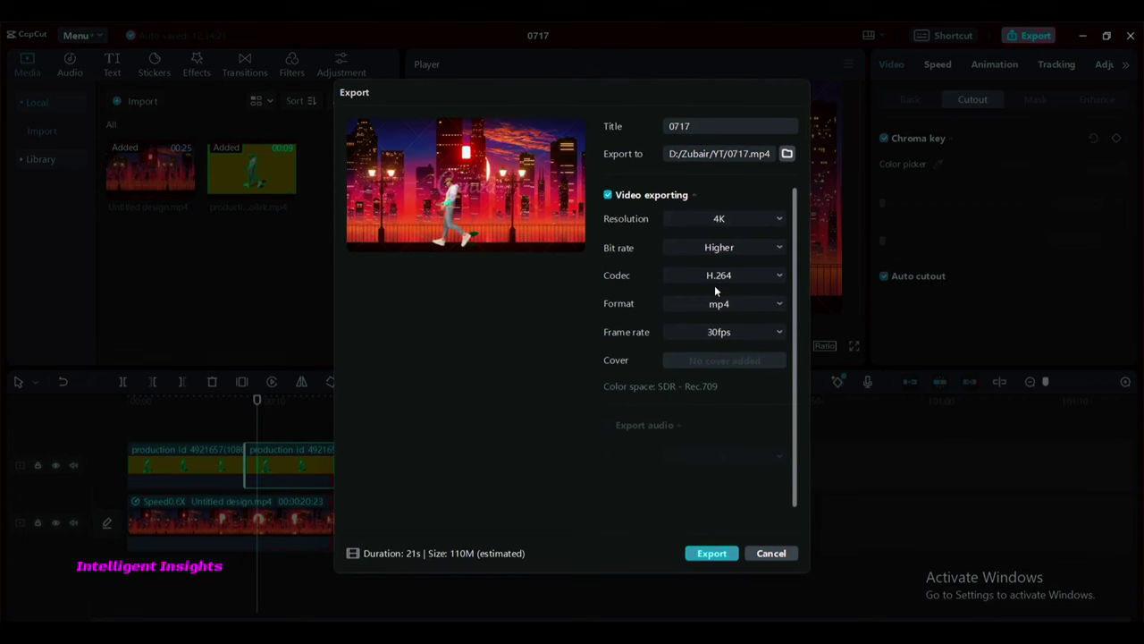